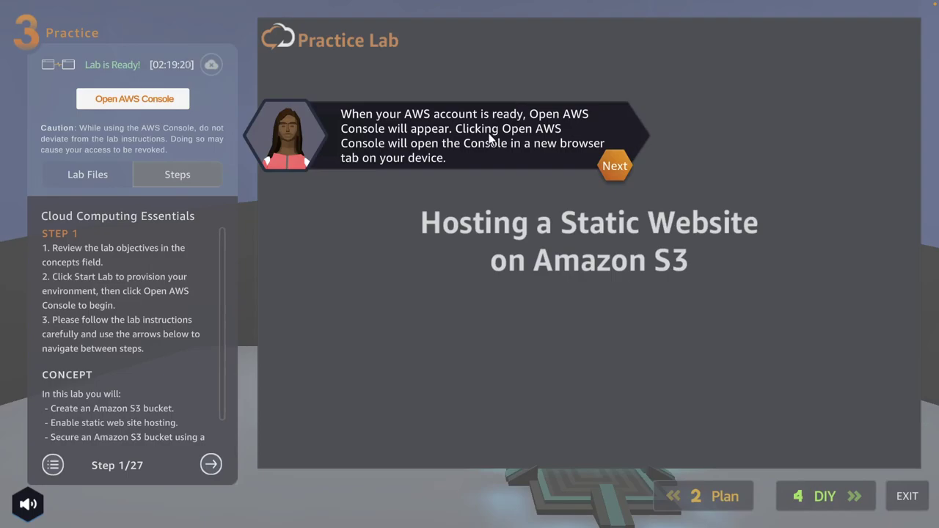
- Advance the practice lab's guidance, launch the AWS Console from the lab and take the browser out of full screen
left_click(614, 167)
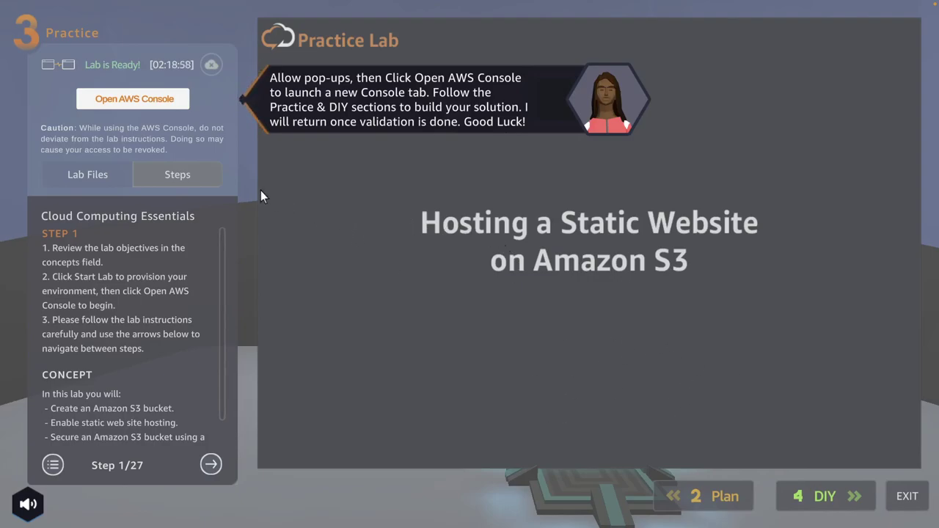
left_click(132, 98)
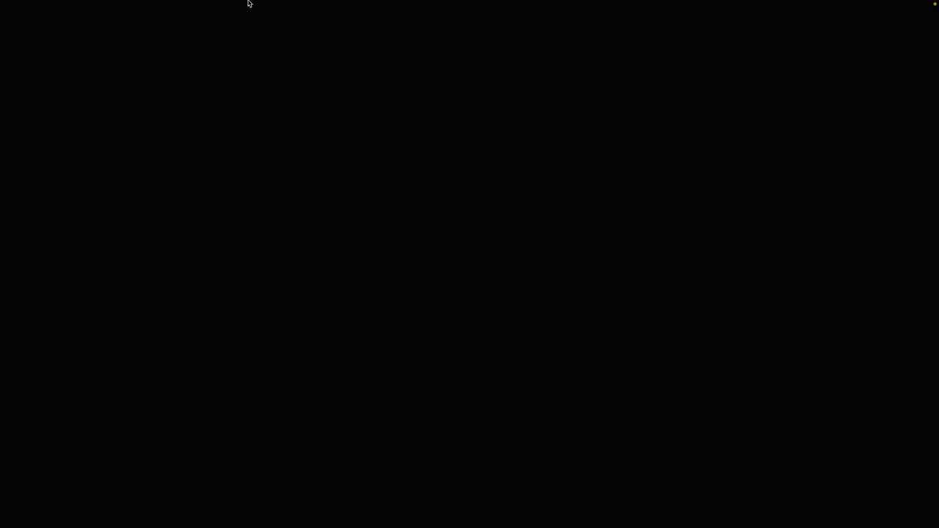
mouse_move(250, 2)
left_click(111, 6)
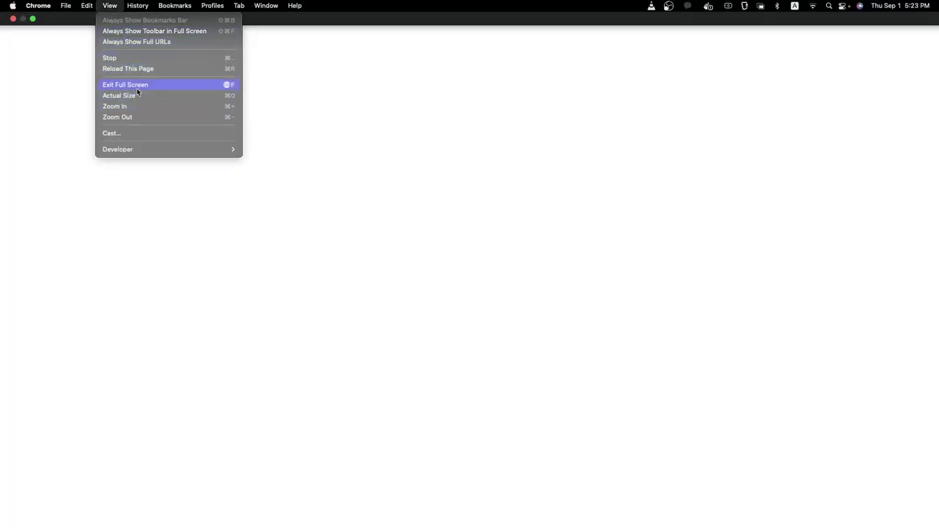
left_click(138, 86)
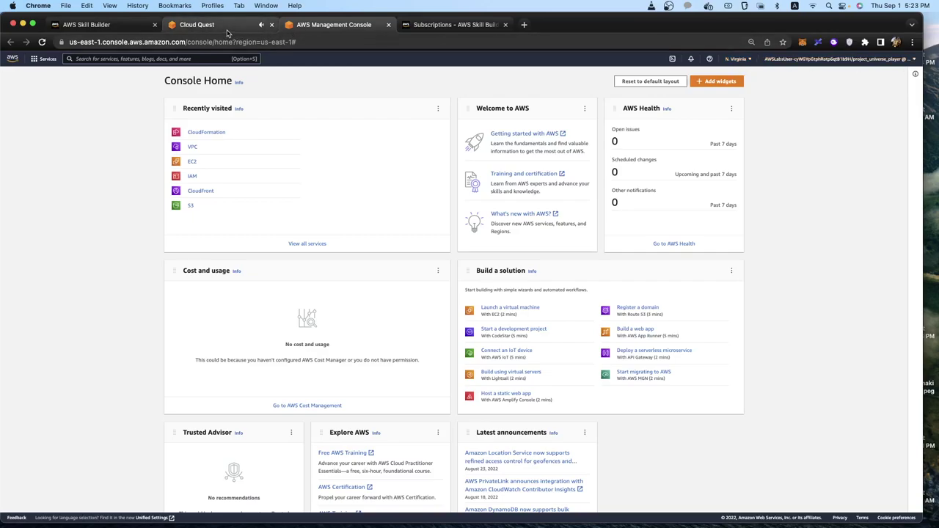
- Open the S3 service from the recently visited services and expand its account snapshot
left_click(190, 209)
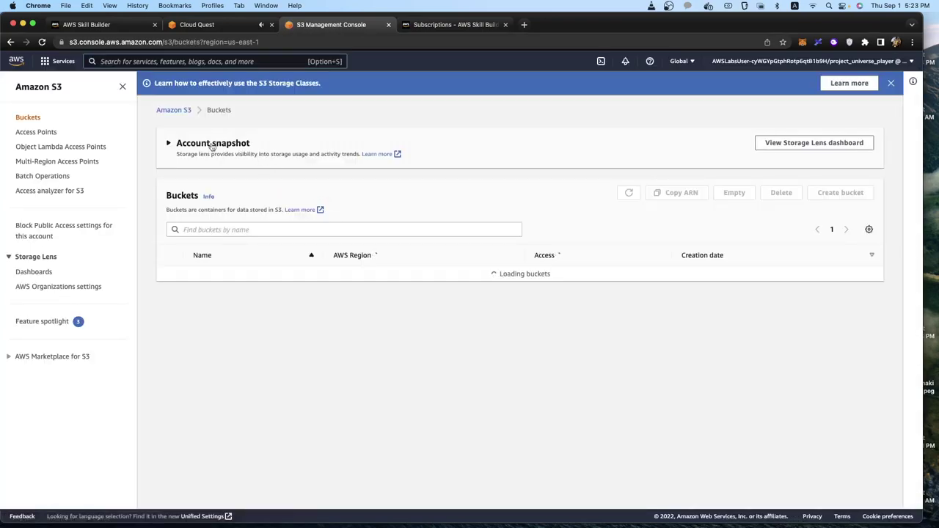
left_click(211, 143)
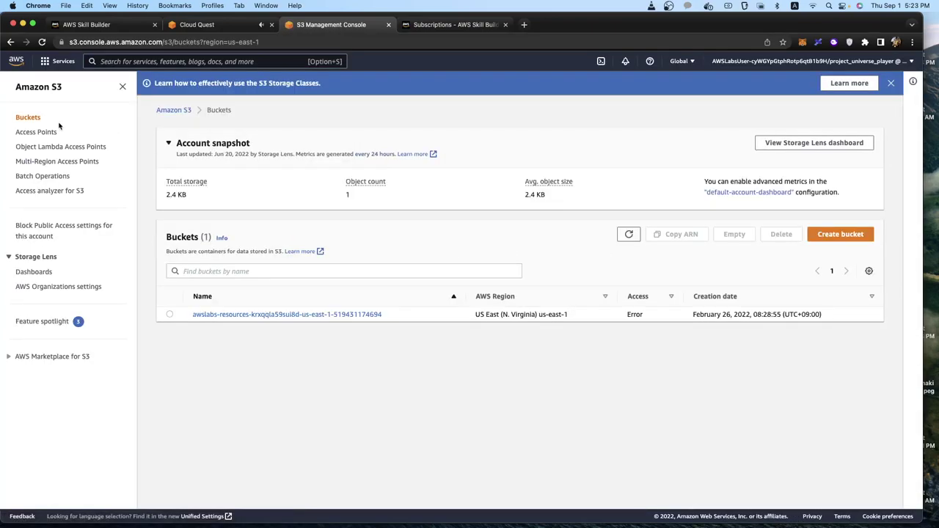
- Inspect the existing awslabs-resources bucket and the linked Amazon S3 access management documentation, and return to the bucket list
left_click(320, 315)
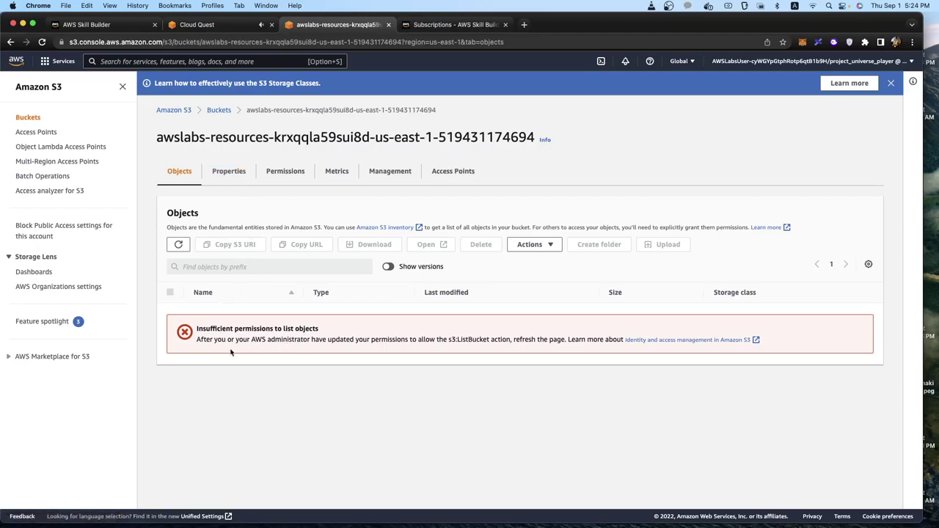
left_click(675, 341)
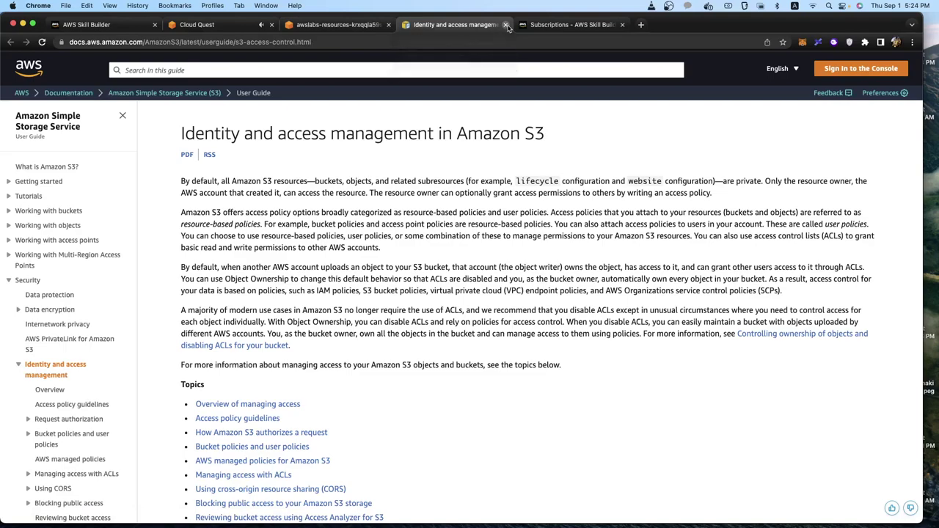
left_click(506, 25)
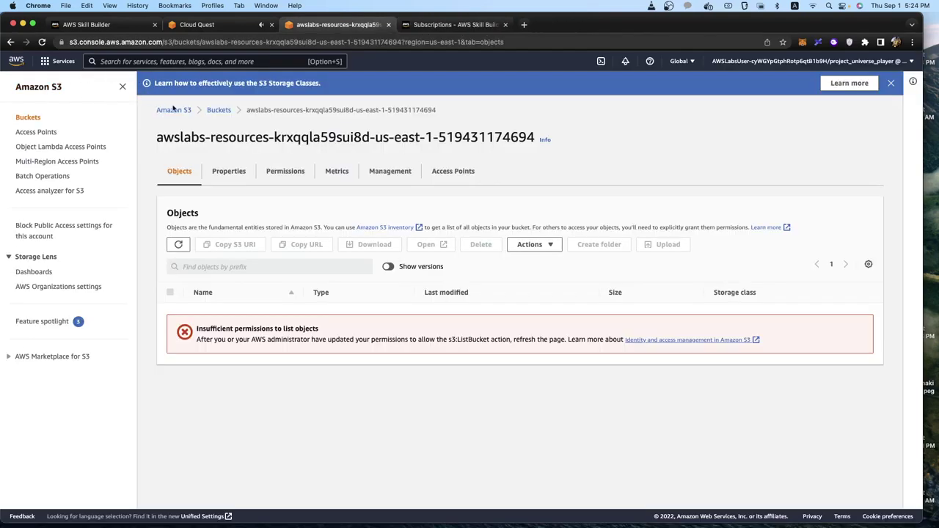
left_click(218, 110)
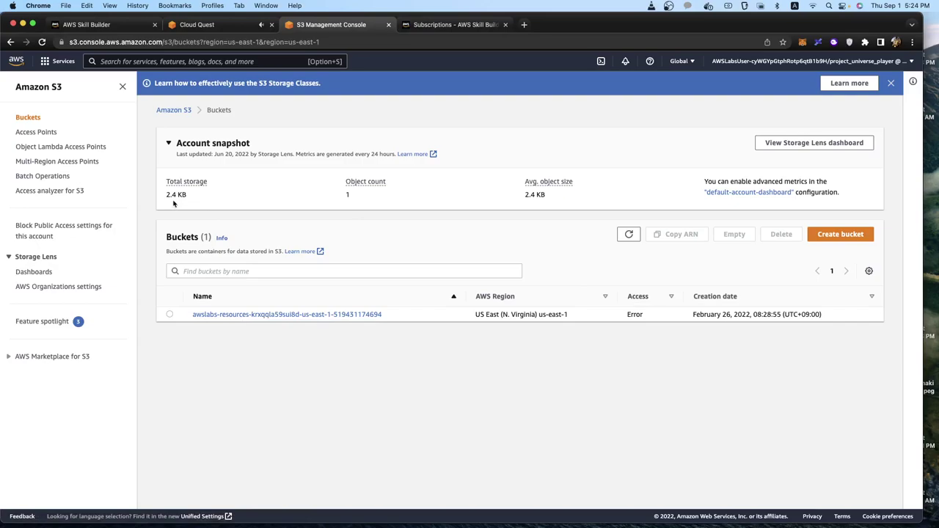
left_click(63, 62)
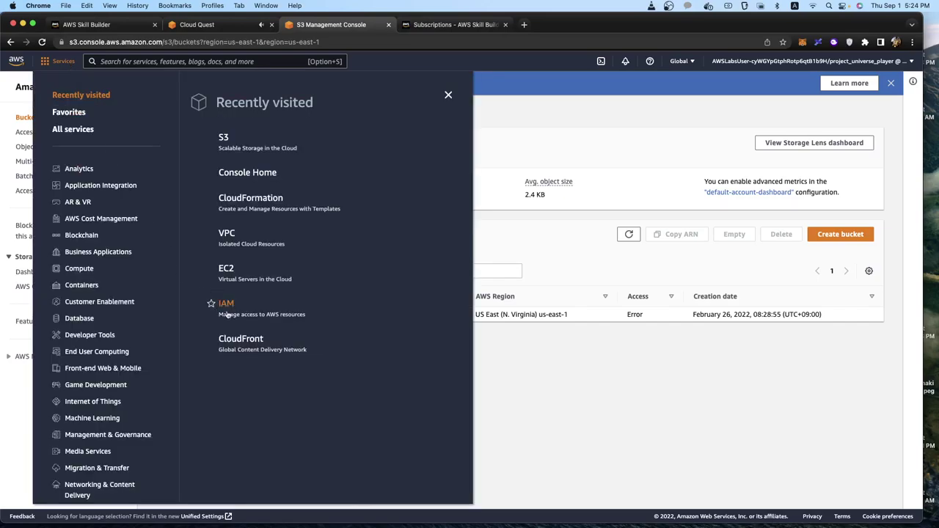
left_click(628, 408)
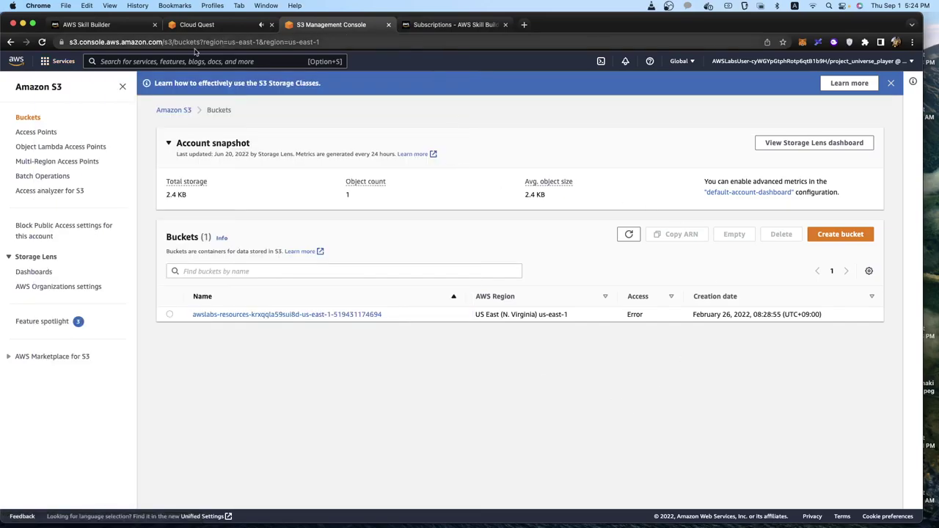
- Switch back to the Cloud Quest lab, read the Step 1 instructions and concept, and advance to Step 2
left_click(224, 25)
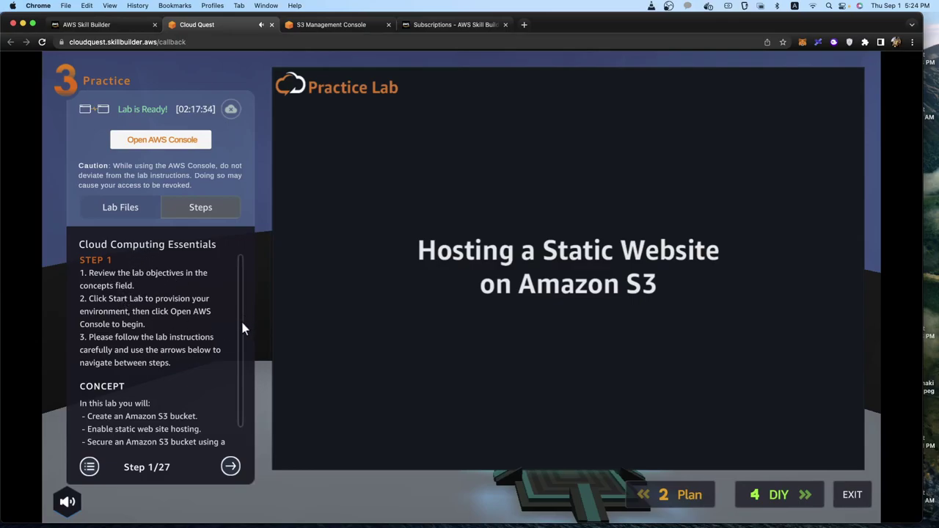
left_click_drag(242, 330, 245, 358)
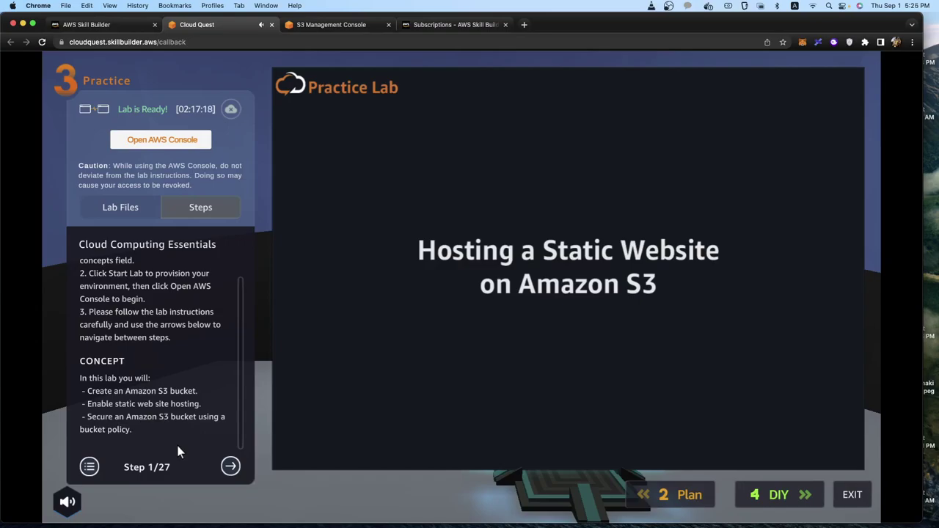
left_click(230, 468)
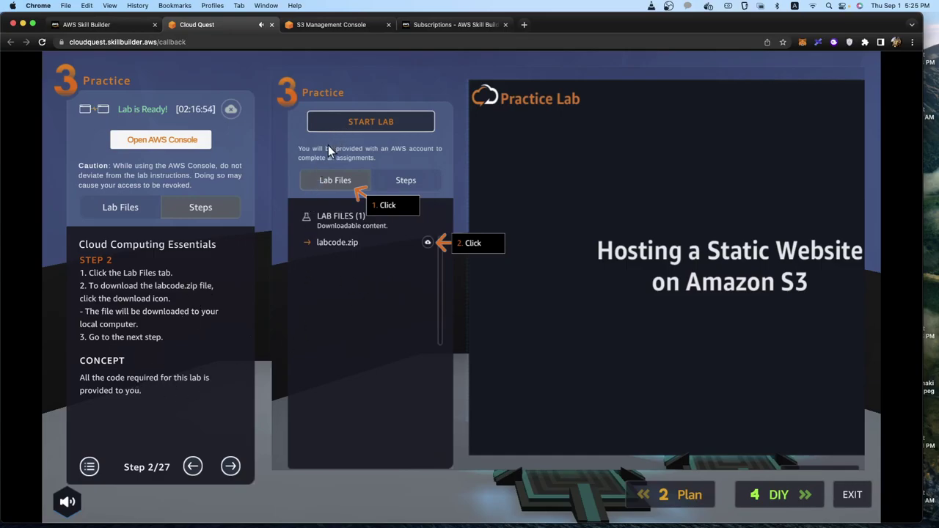
- Download labcode.zip from the lab files into a new folder named awscloudquest inside Downloads
left_click(128, 210)
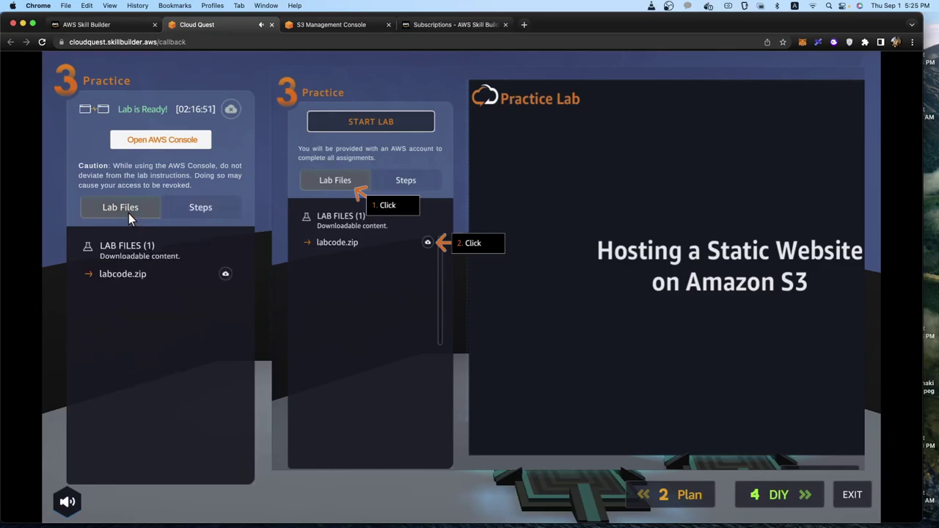
left_click(225, 274)
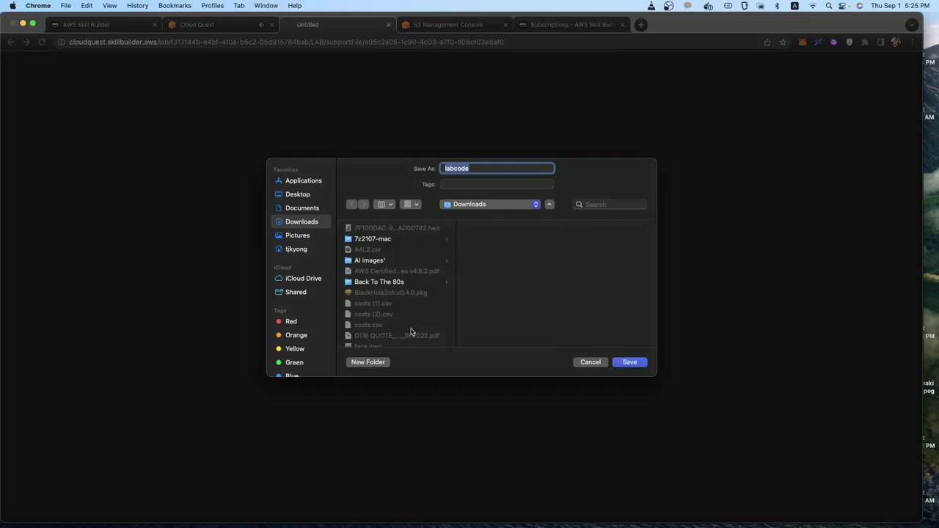
left_click(377, 362)
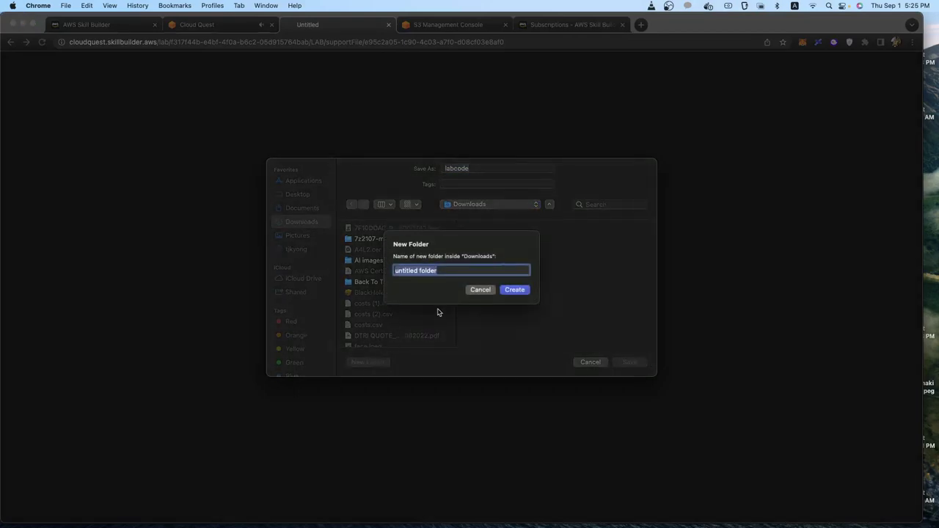
type("awscloudquest")
key("Return")
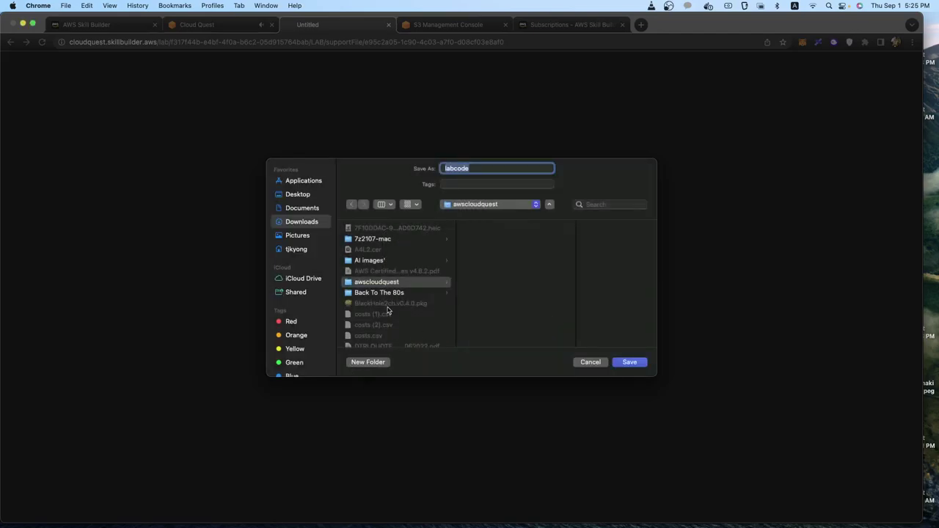
left_click(402, 285)
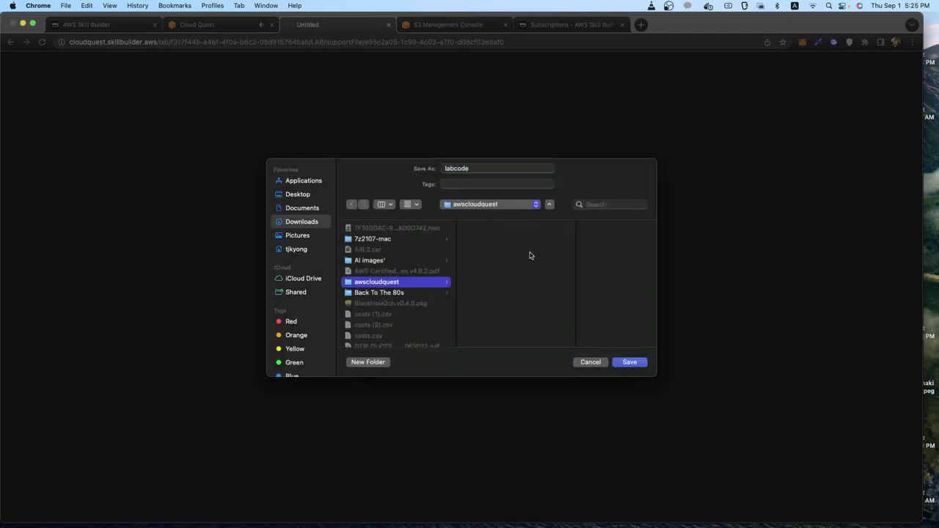
left_click(635, 363)
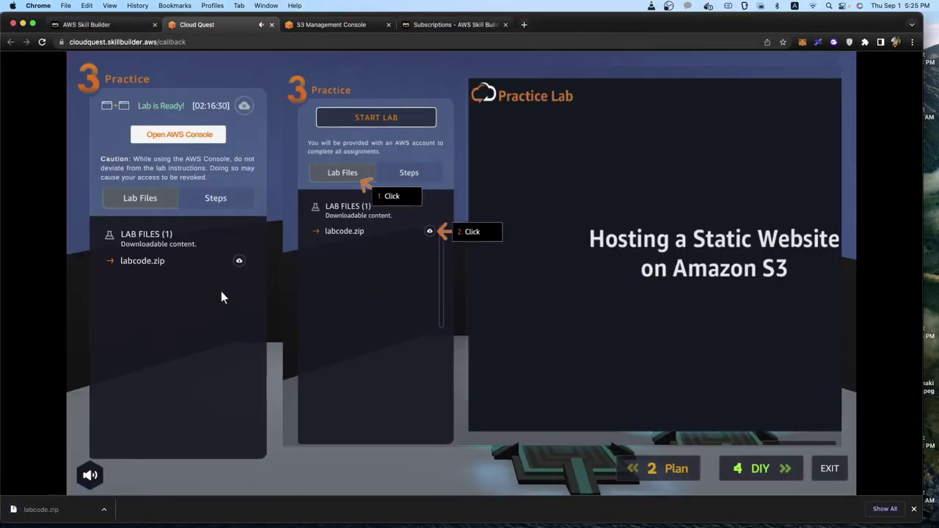
- Read the lab instructions from Step 2 through Step 9 on extracting the files and creating and configuring an S3 bucket
left_click(209, 200)
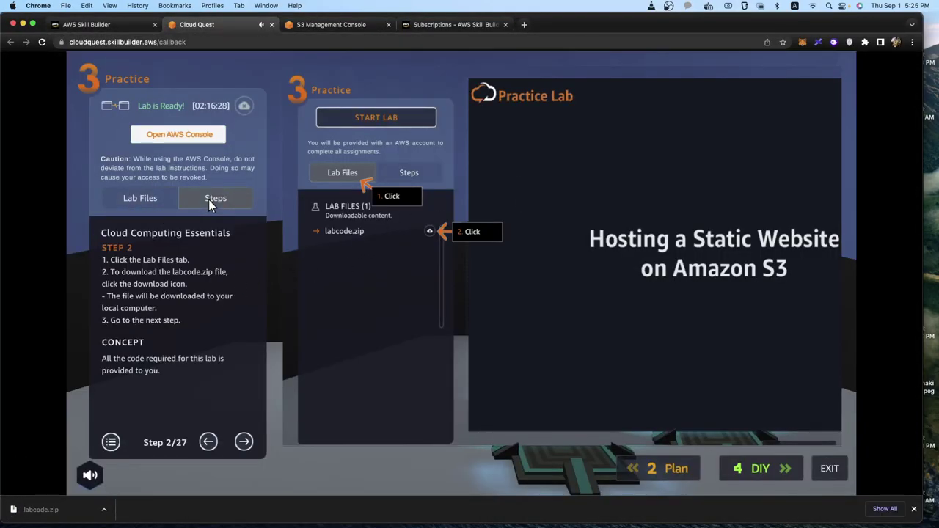
left_click(247, 444)
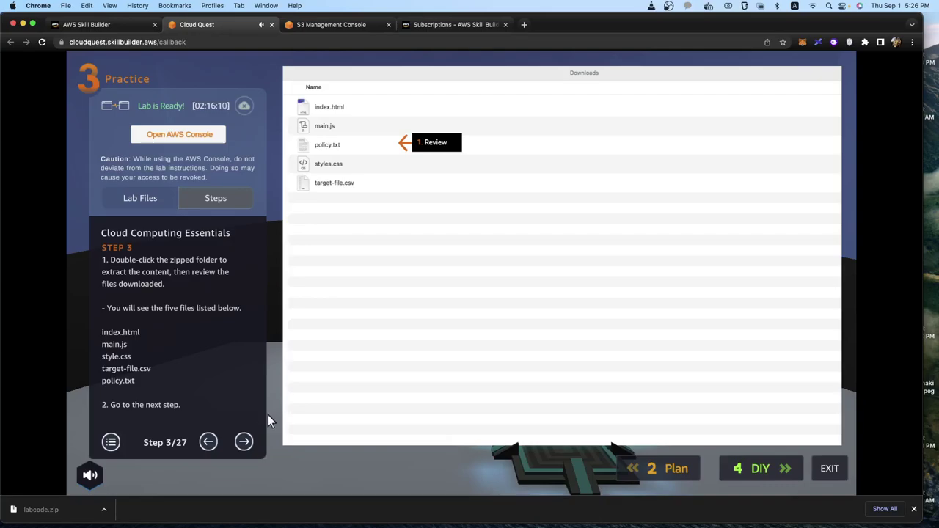
left_click(243, 442)
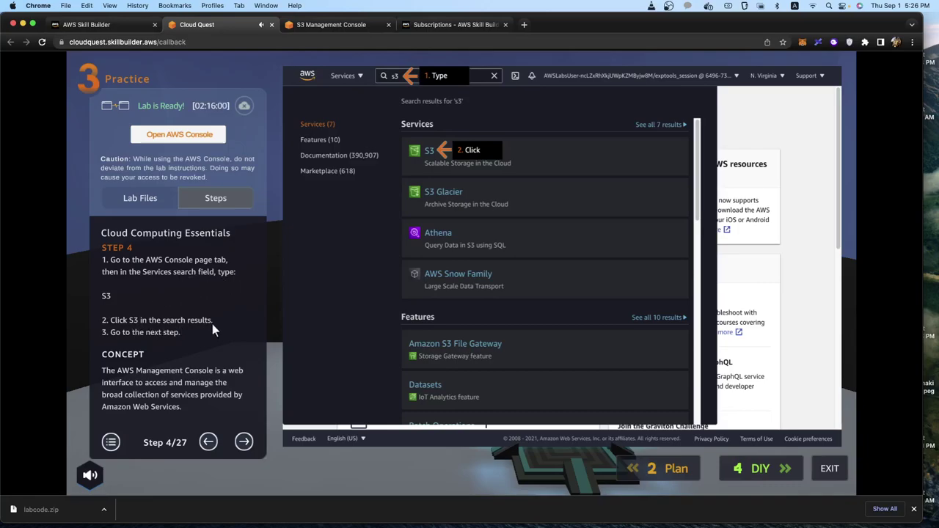
left_click(244, 443)
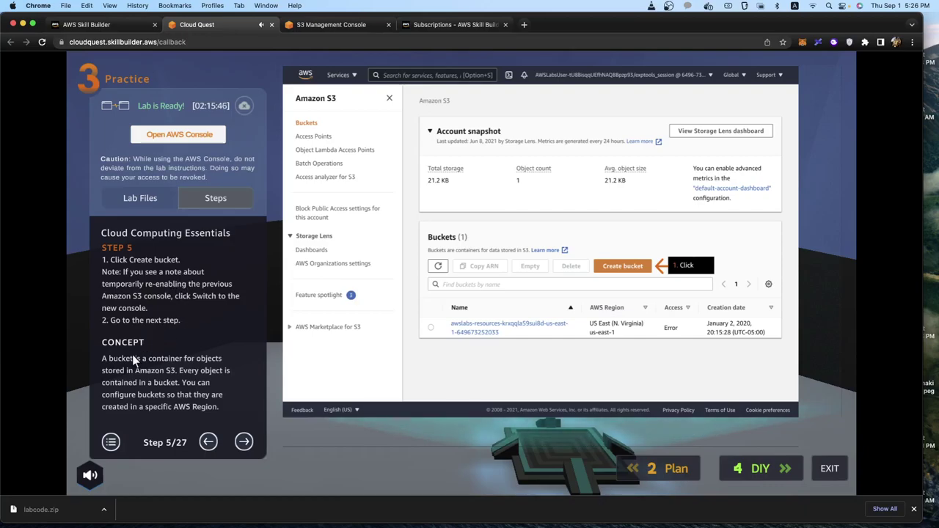
left_click(245, 443)
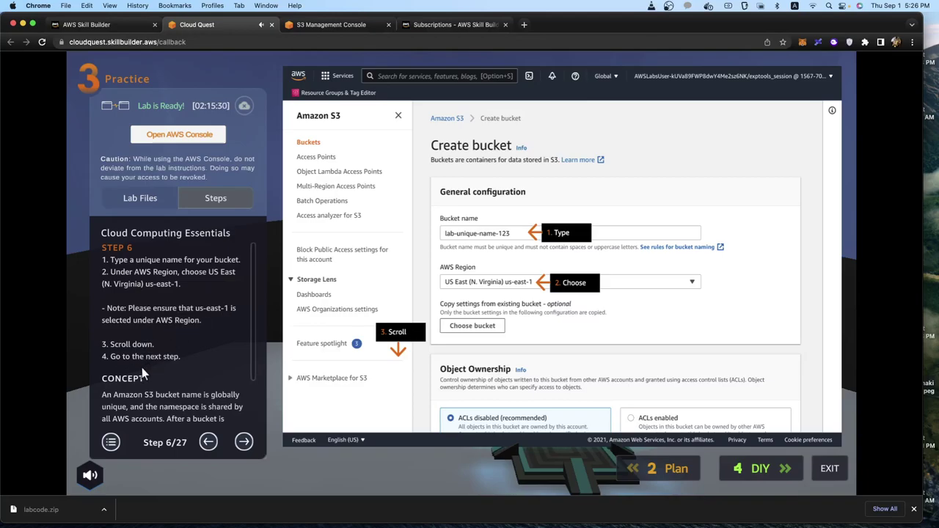
left_click(243, 442)
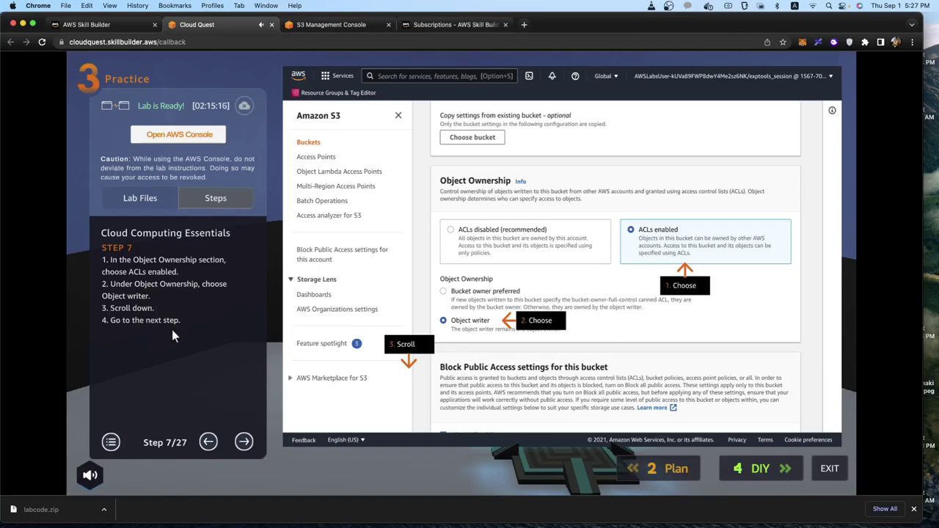
left_click(244, 440)
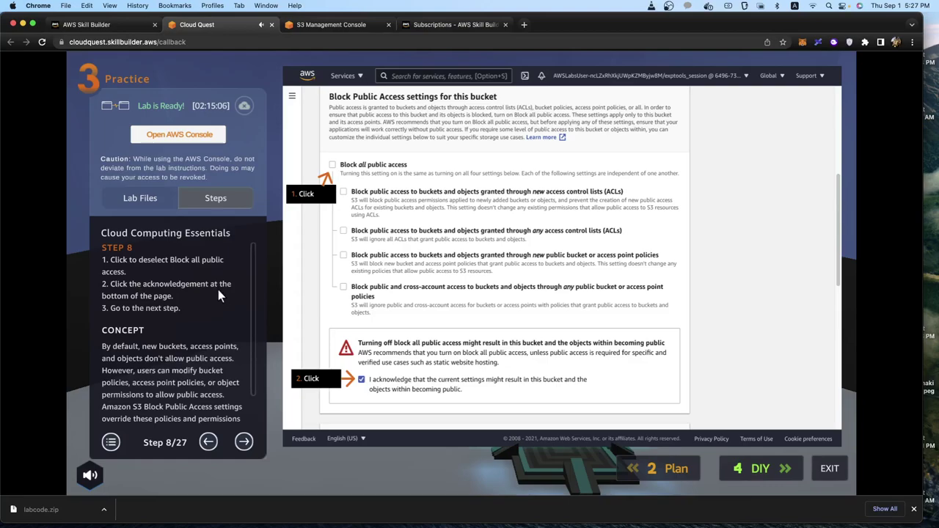
left_click(243, 442)
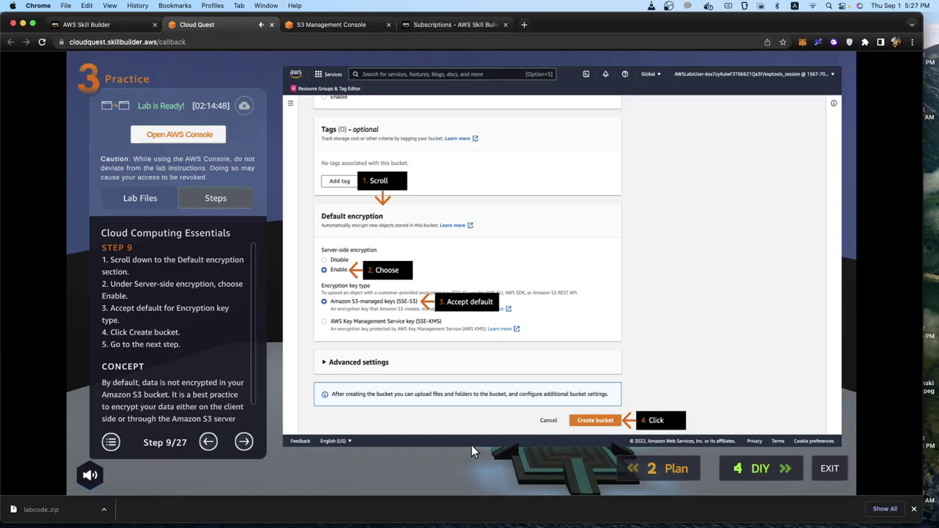
- Start creating a new S3 bucket in the AWS console and name it awscloudquestlab1
left_click(356, 27)
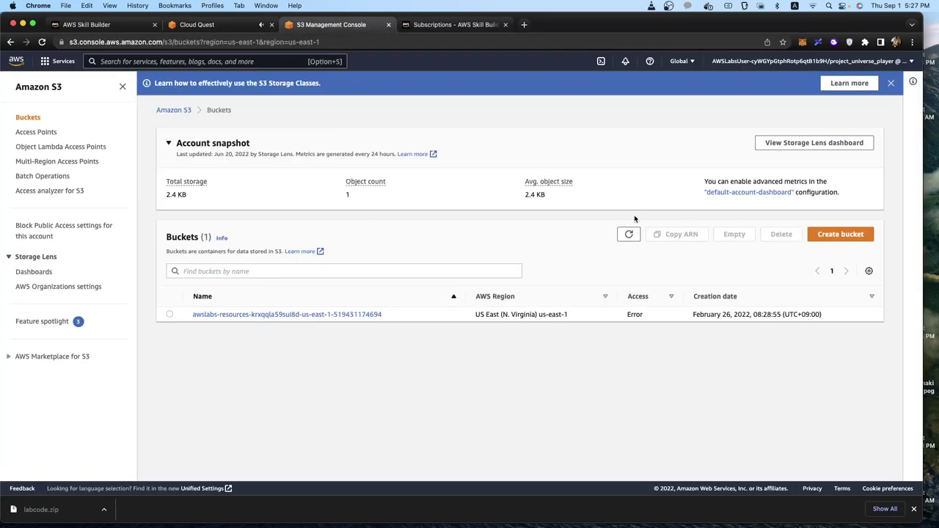
left_click(836, 234)
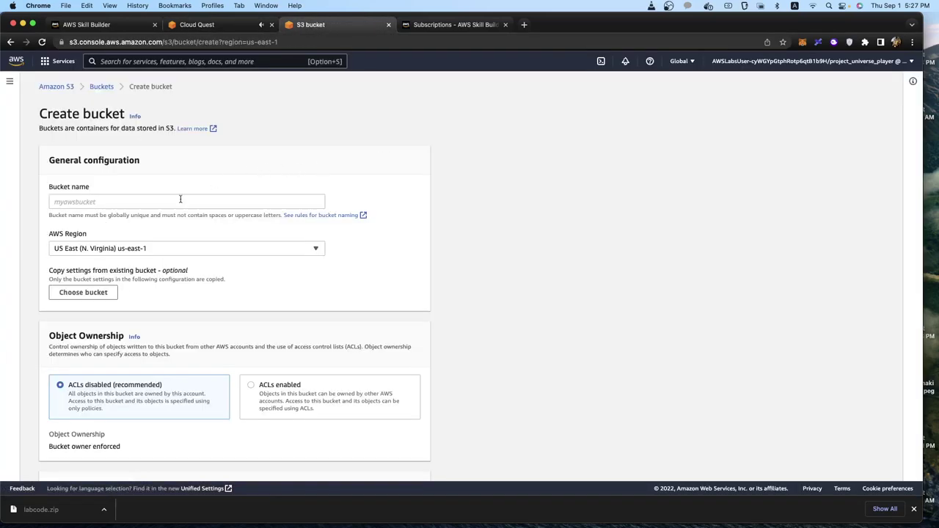
left_click(177, 203)
type("awsc")
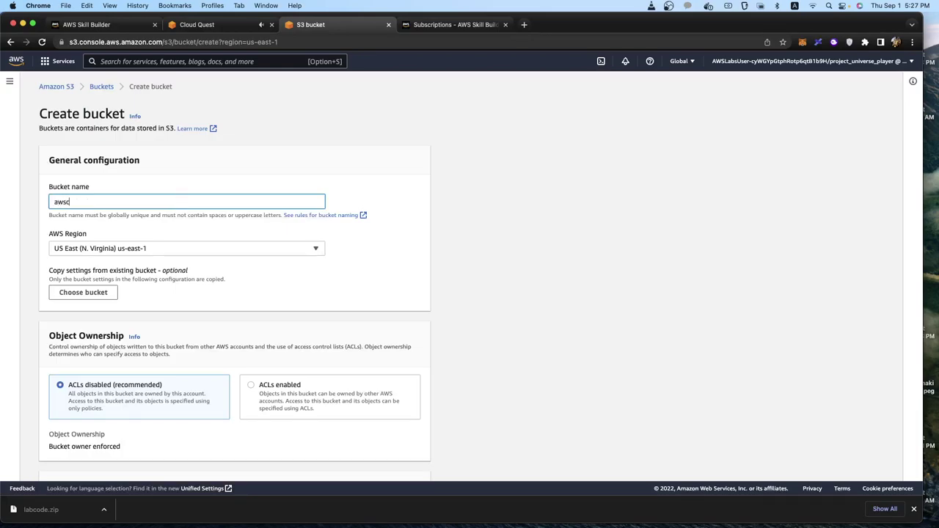
type("loudquestlab1")
- Enable ACLs for the new bucket and set its object ownership to Object writer
left_click(253, 390)
scroll(396, 393, "down", 3)
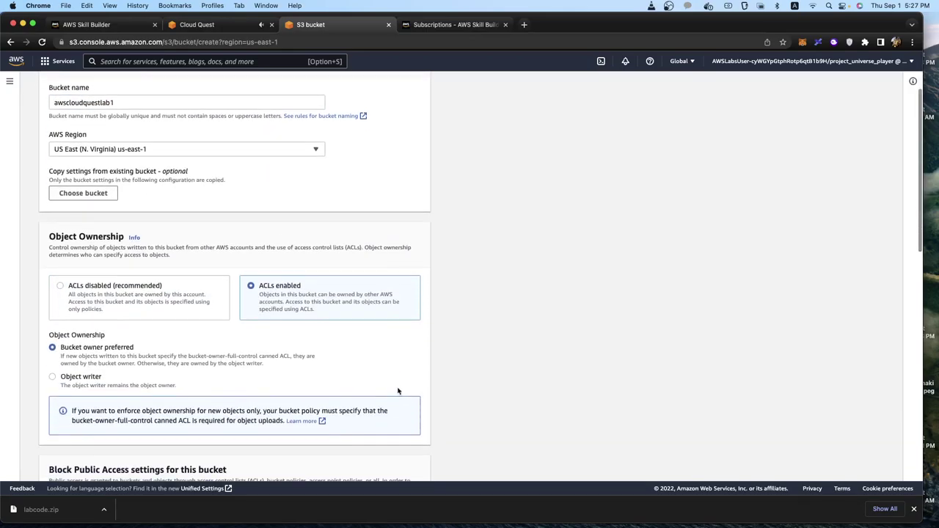
scroll(398, 391, "down", 1)
left_click(53, 340)
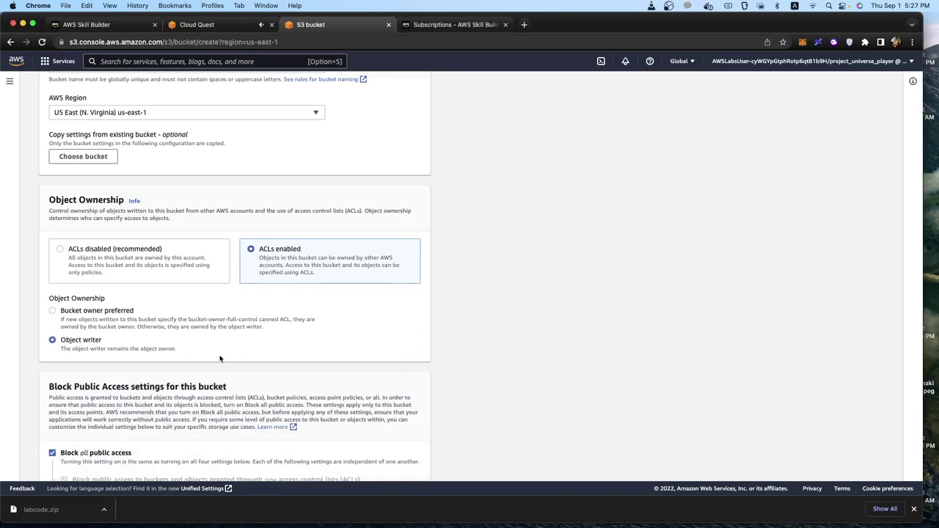
scroll(315, 368, "down", 3)
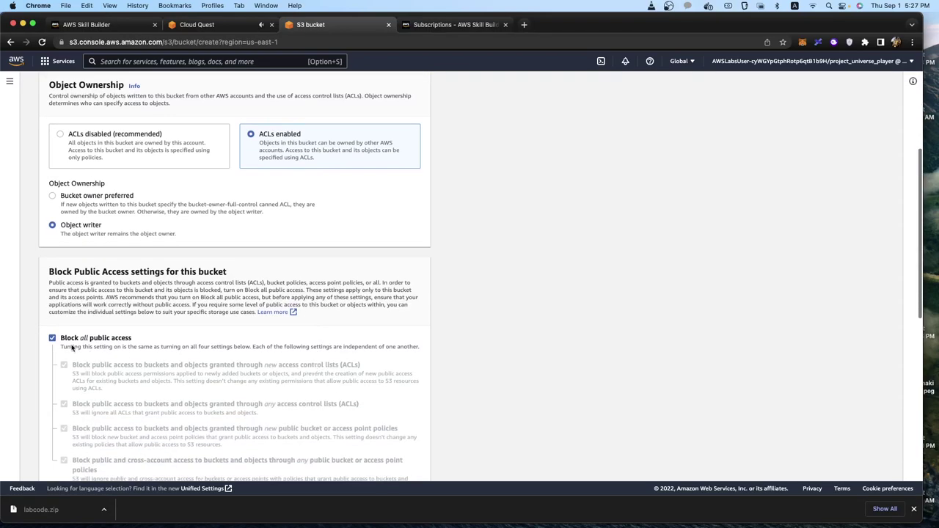
- Turn off Block all public access for the new bucket and acknowledge that its objects might become public
left_click(52, 338)
scroll(216, 361, "down", 4)
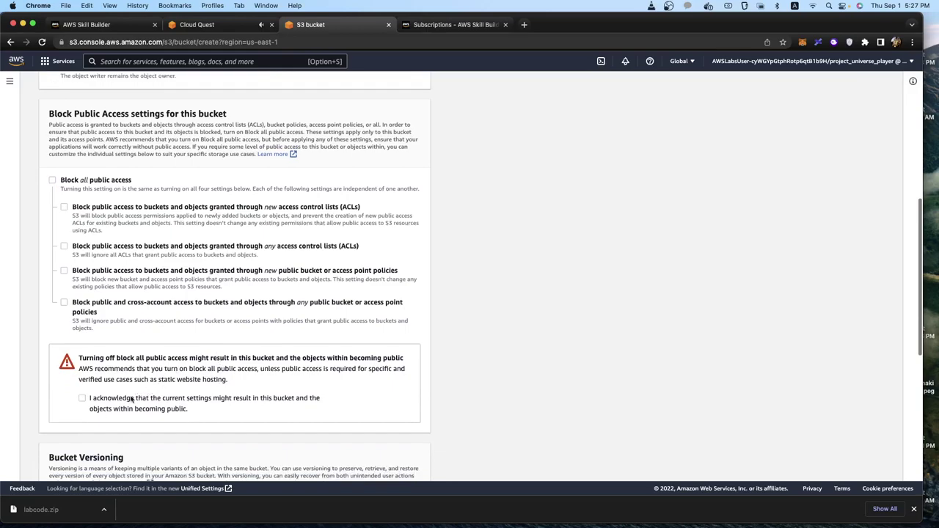
left_click(83, 399)
- Enable default server-side encryption for the bucket, keeping Amazon S3-managed keys (SSE-S3) as the encryption key type
scroll(221, 407, "down", 8)
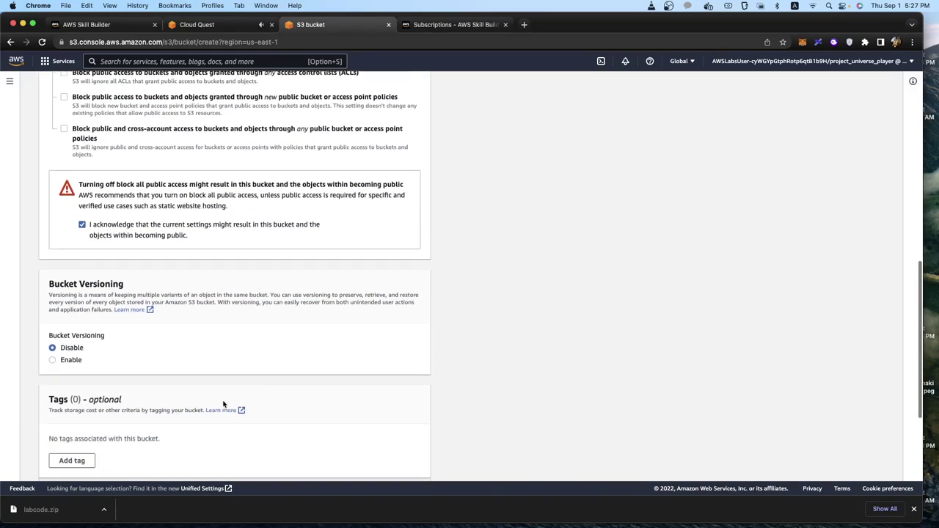
scroll(245, 381, "down", 1)
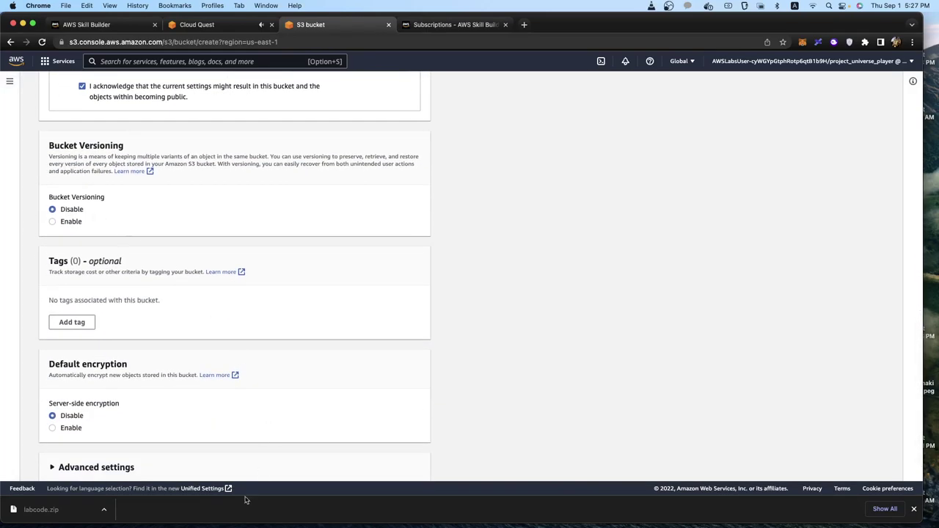
scroll(114, 405, "down", 1)
left_click(63, 393)
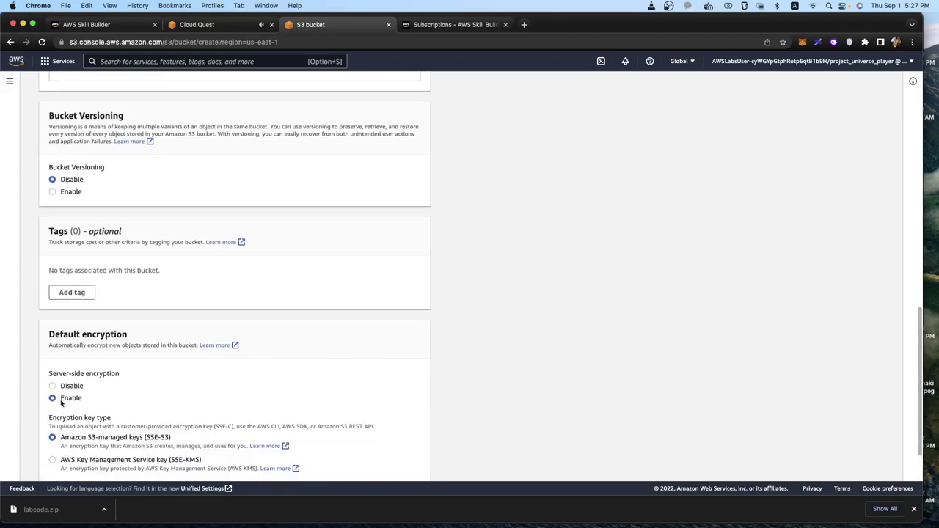
scroll(237, 397, "down", 2)
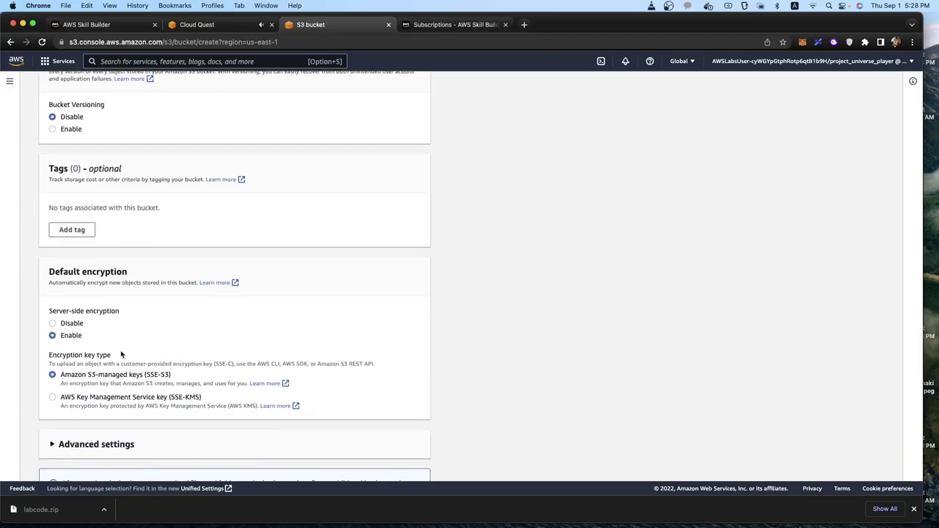
scroll(84, 320, "down", 2)
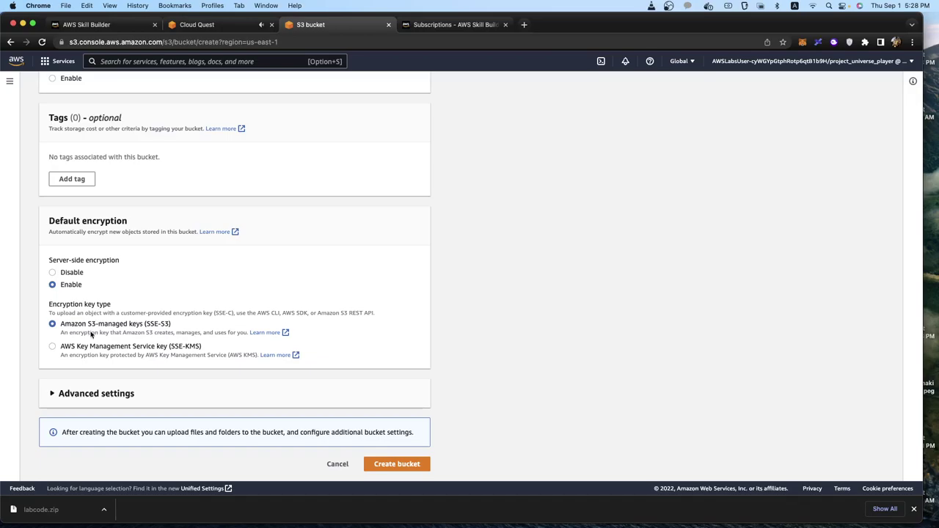
- Check the bucket settings against lab Steps 8 and 9 in Cloud Quest, and create the bucket in the AWS console
left_click(225, 26)
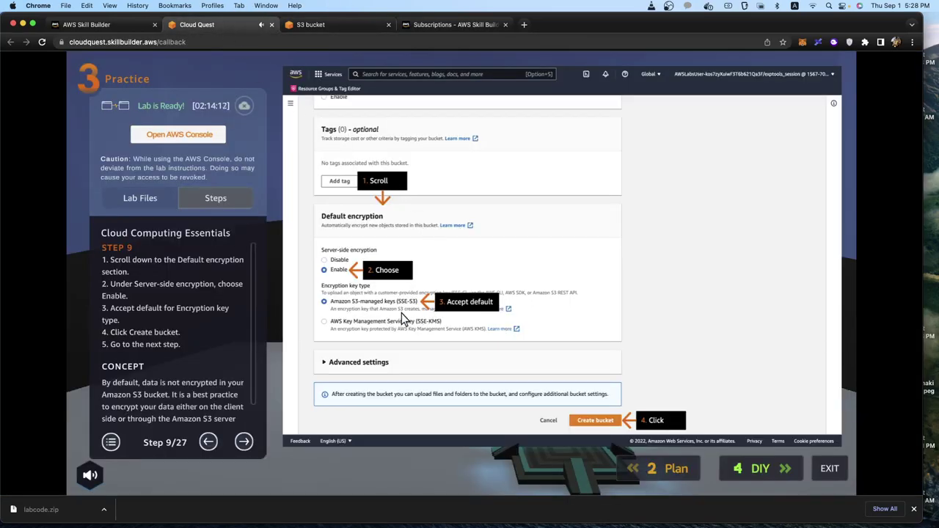
left_click(208, 442)
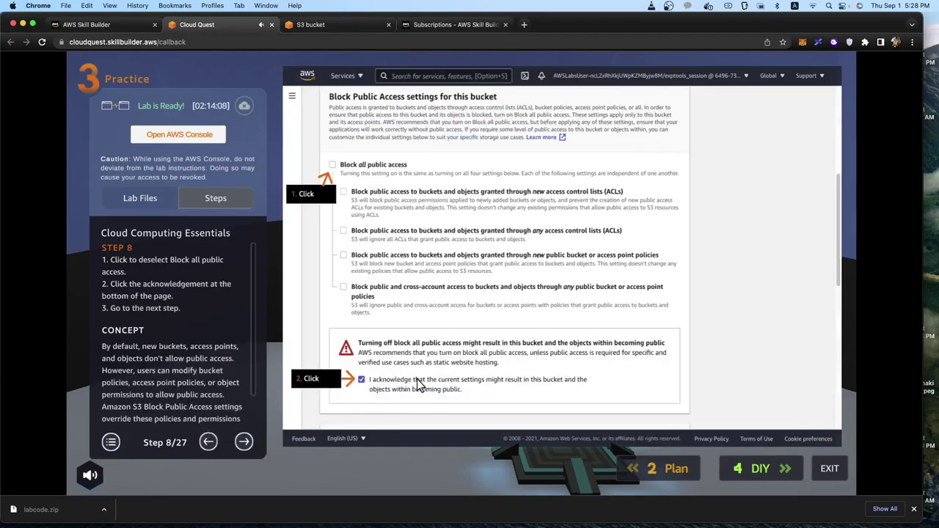
left_click(242, 441)
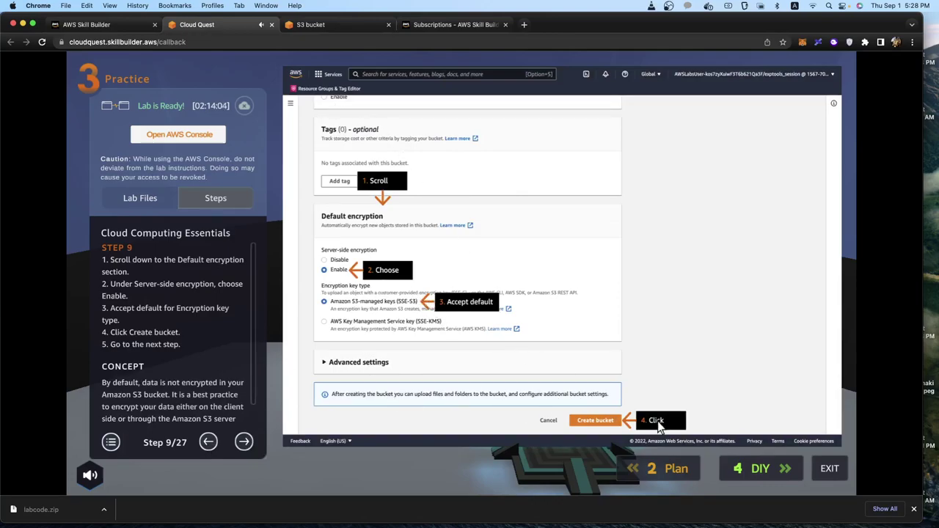
left_click(345, 25)
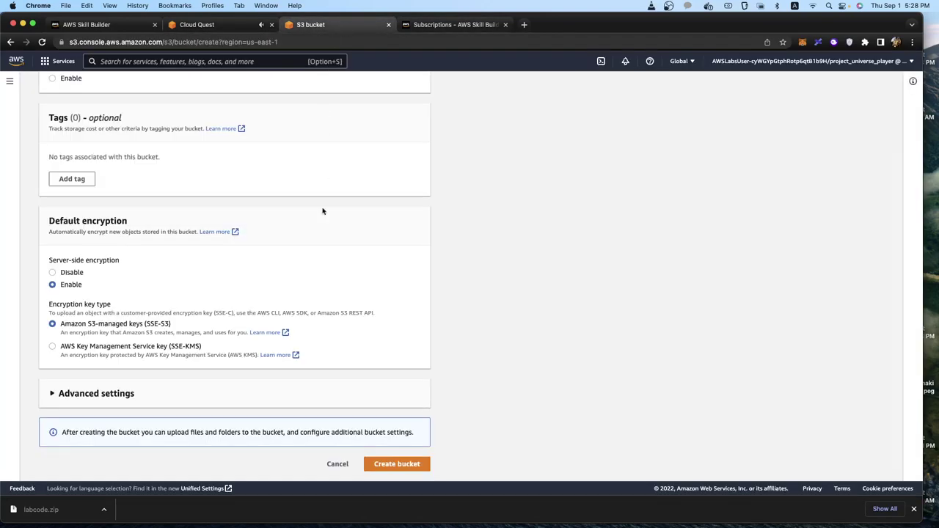
left_click(397, 465)
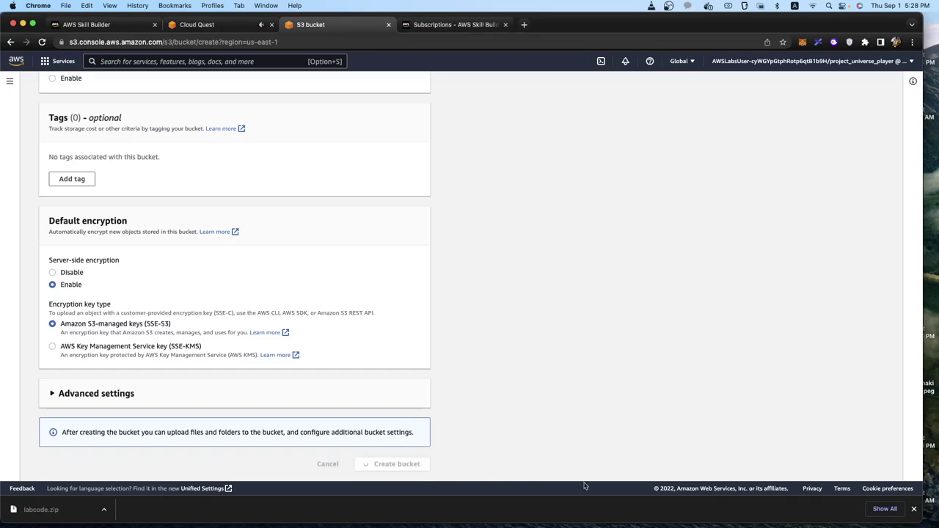
left_click(914, 509)
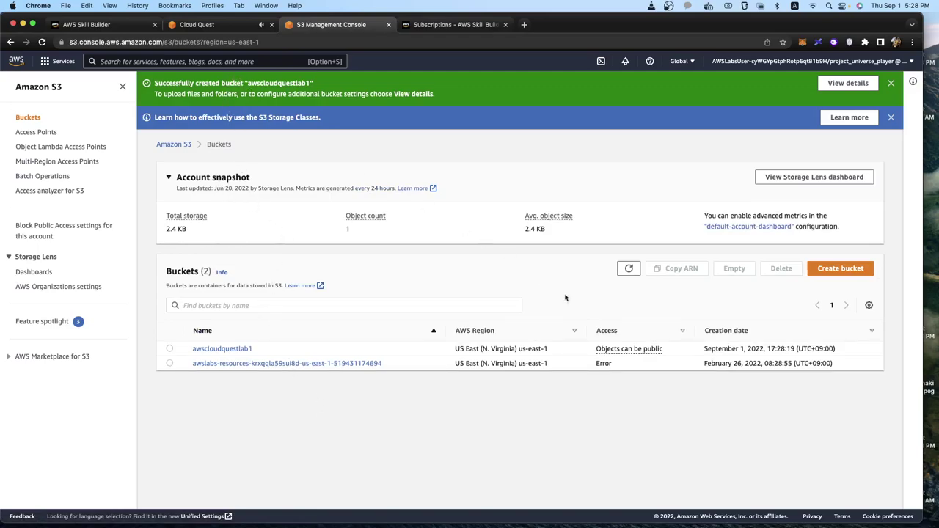
- Open the awscloudquestlab1 bucket and start an upload to it
left_click(220, 349)
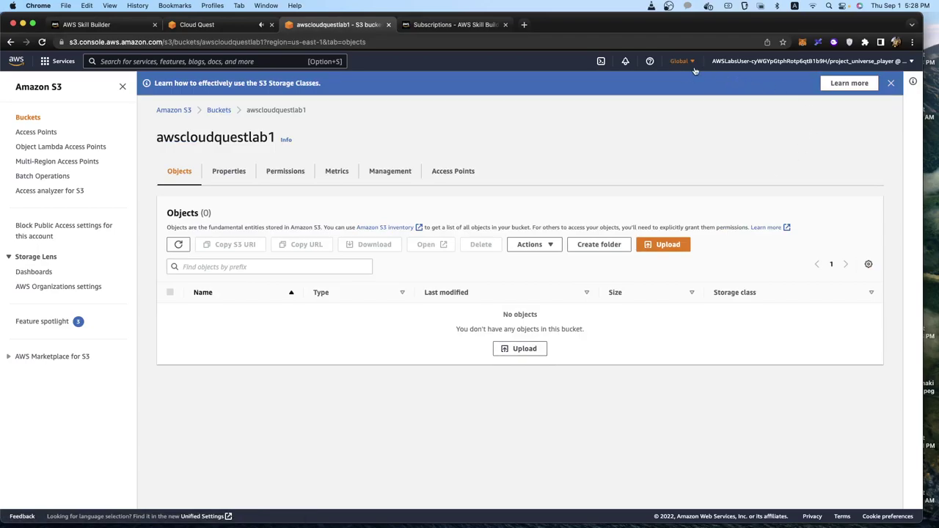
left_click(520, 349)
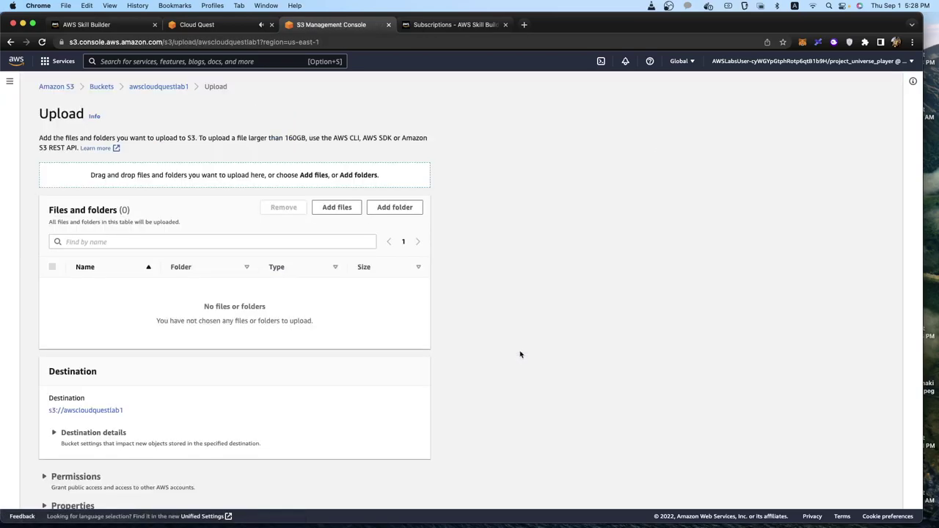
left_click(343, 212)
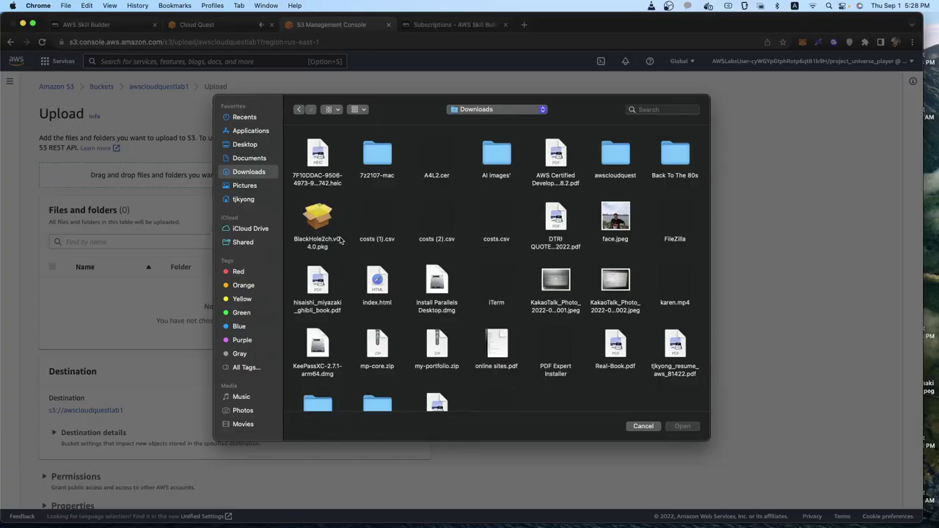
left_click(249, 160)
left_click(250, 173)
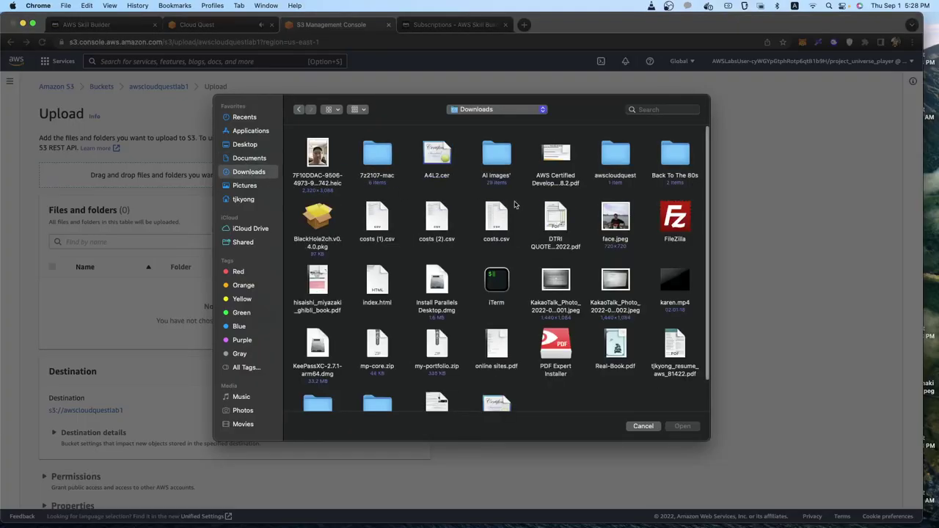
double_click(612, 158)
left_click(325, 163)
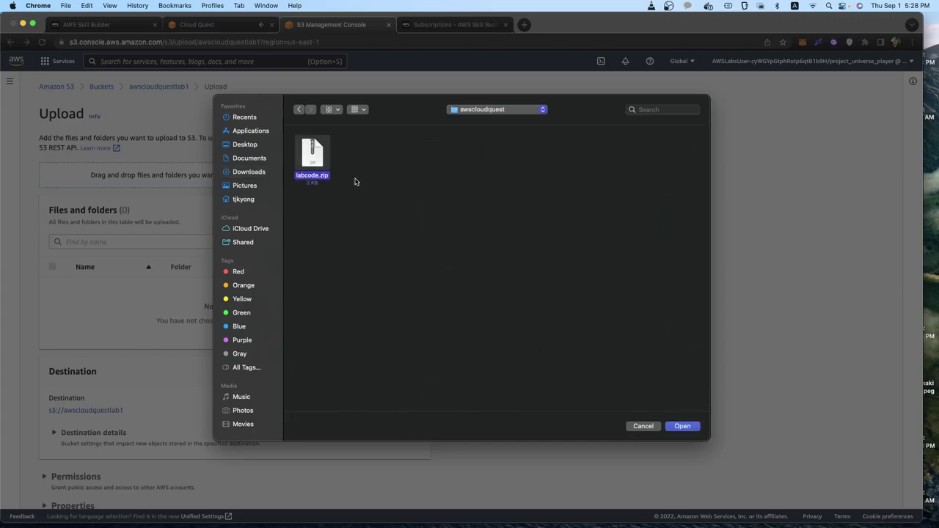
left_click(682, 426)
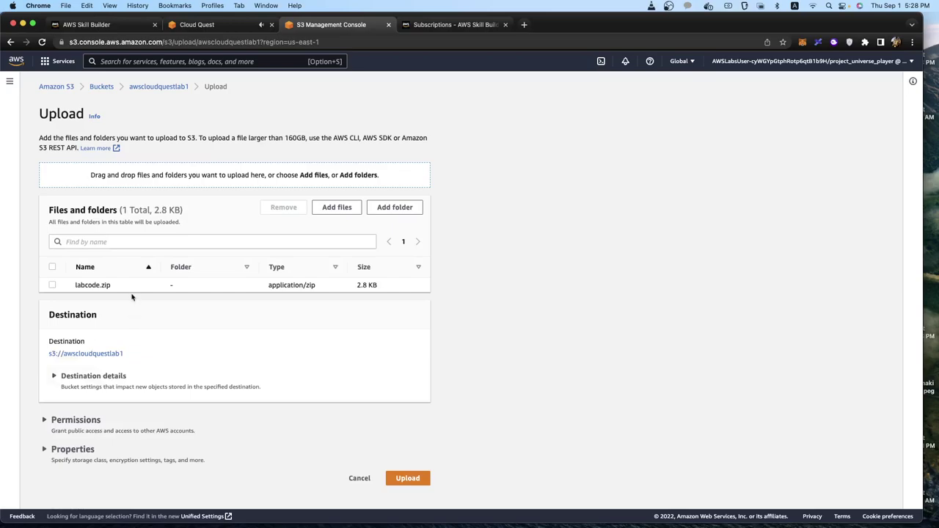
left_click(52, 284)
left_click(52, 285)
left_click(53, 285)
left_click(286, 209)
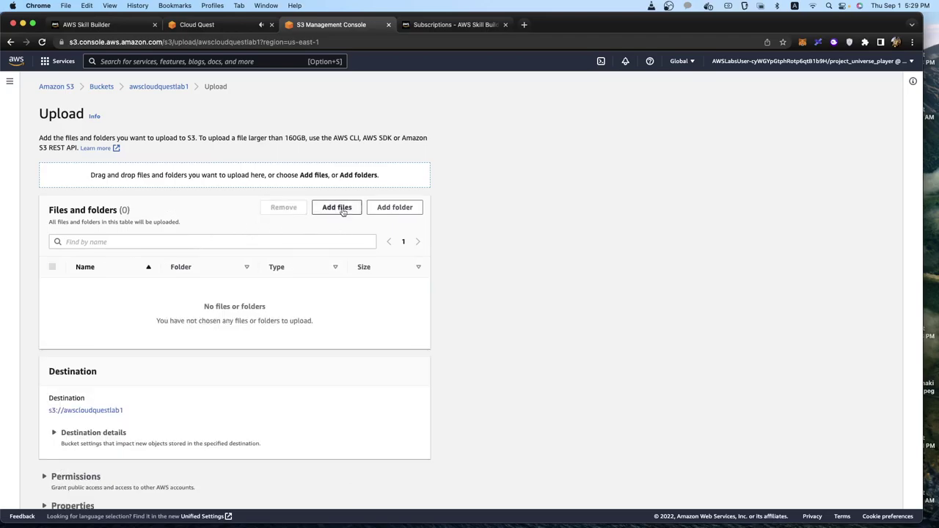
- In Finder, extract labcode.zip in Downloads/awscloudquest with Archive Utility and open the extracted labcode folder
mouse_move(925, 126)
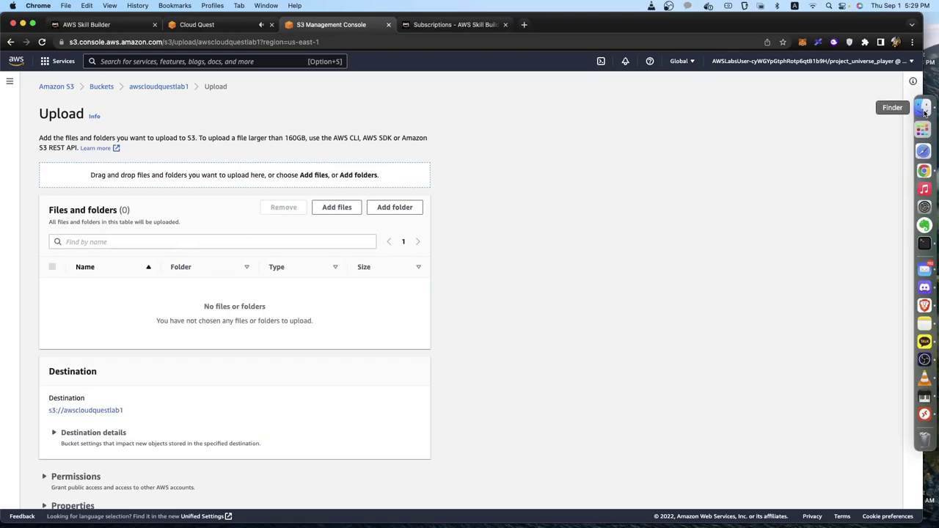
left_click(923, 104)
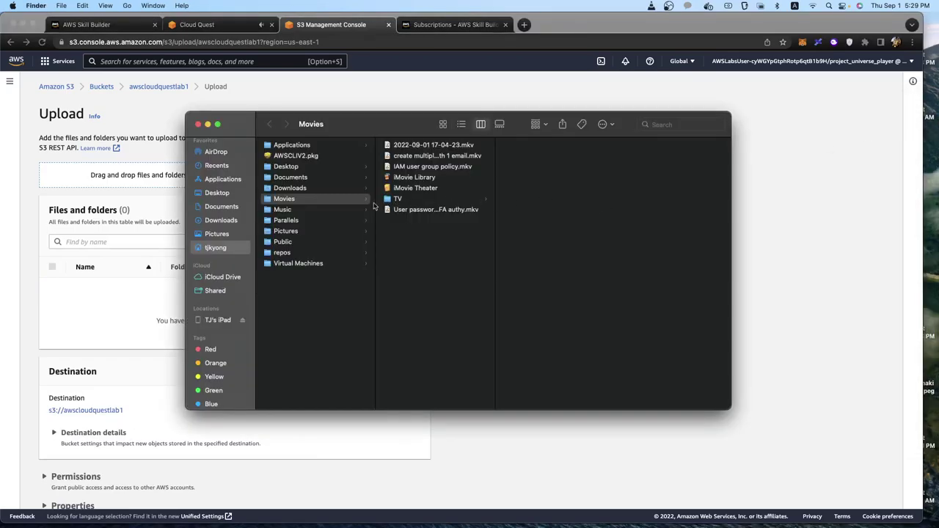
left_click(290, 188)
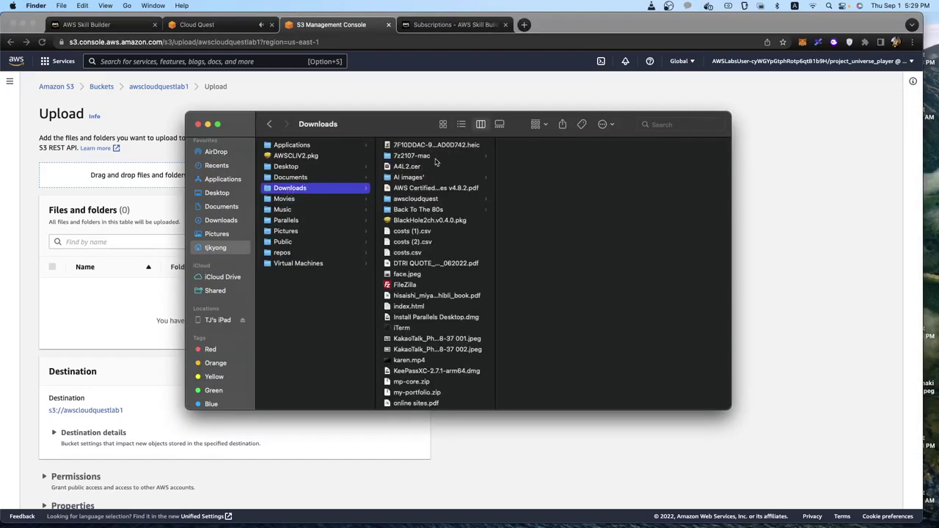
left_click(413, 199)
left_click(420, 146)
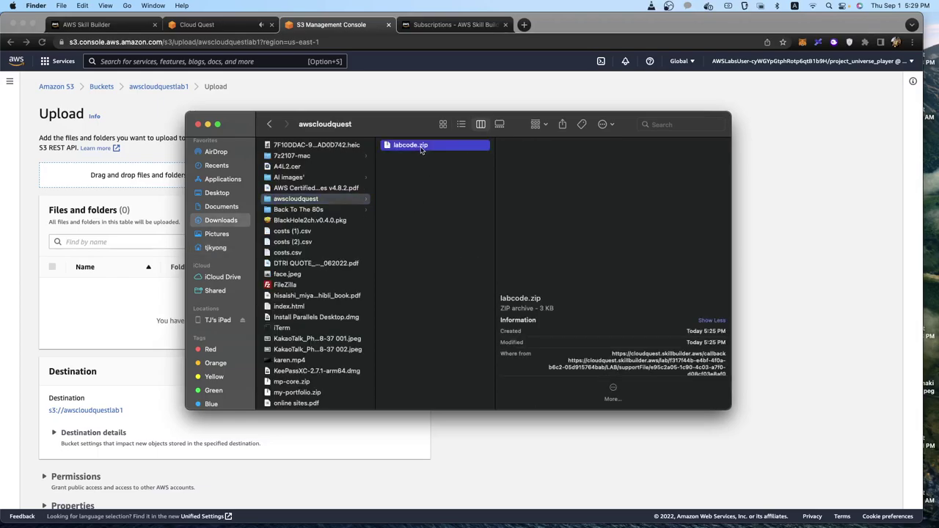
right_click(420, 146)
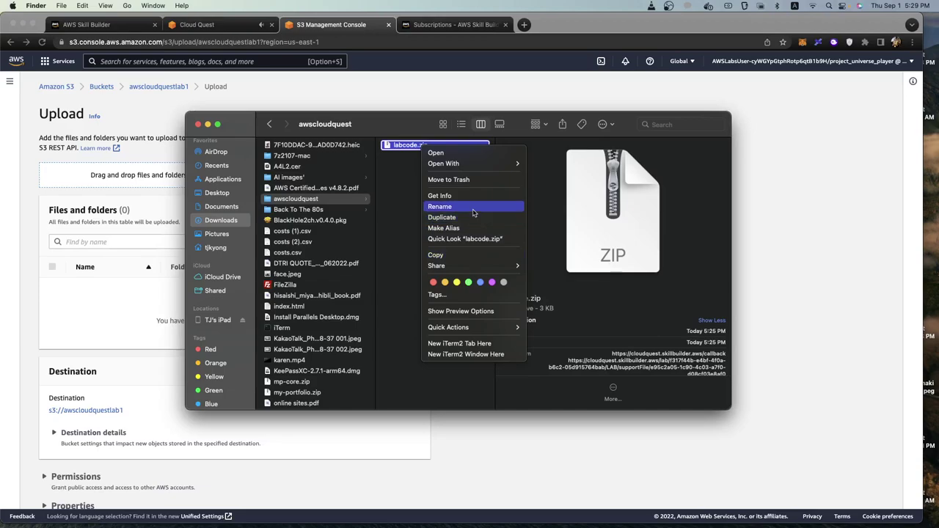
mouse_move(474, 166)
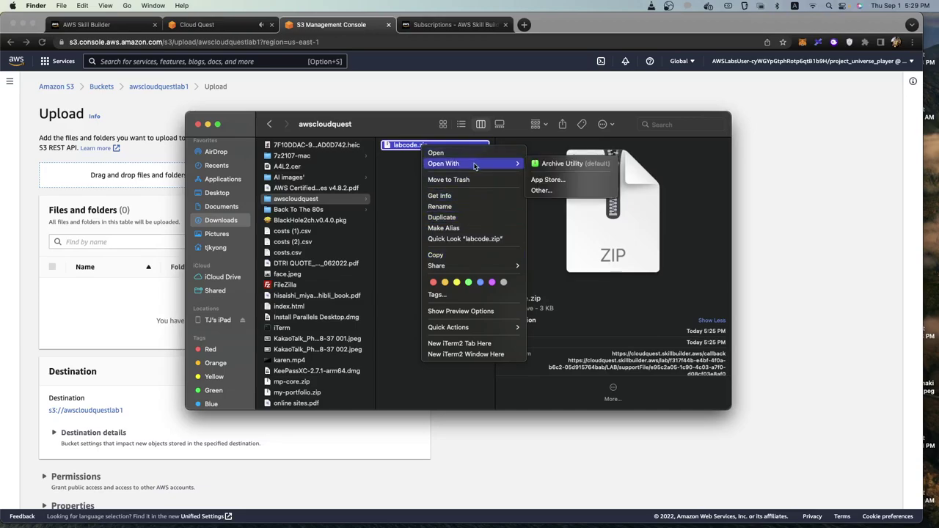
left_click(548, 164)
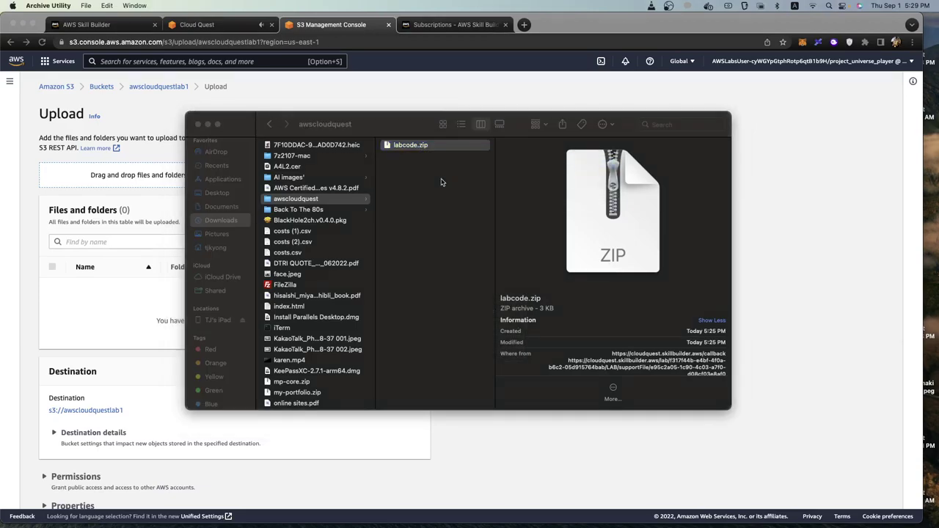
left_click(405, 145)
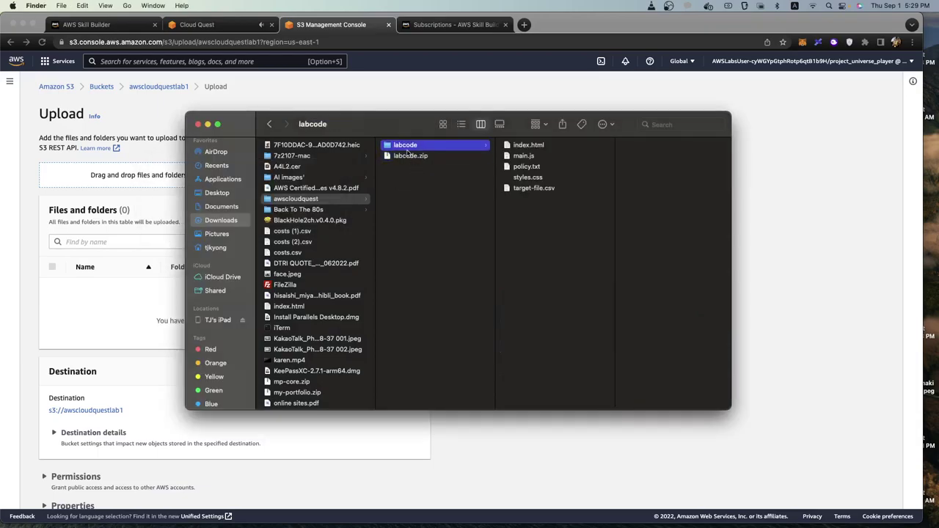
- Back in Chrome, add index.html, main.js, policy.txt, styles.css and target-file.csv from the labcode folder to the bucket upload
left_click(178, 272)
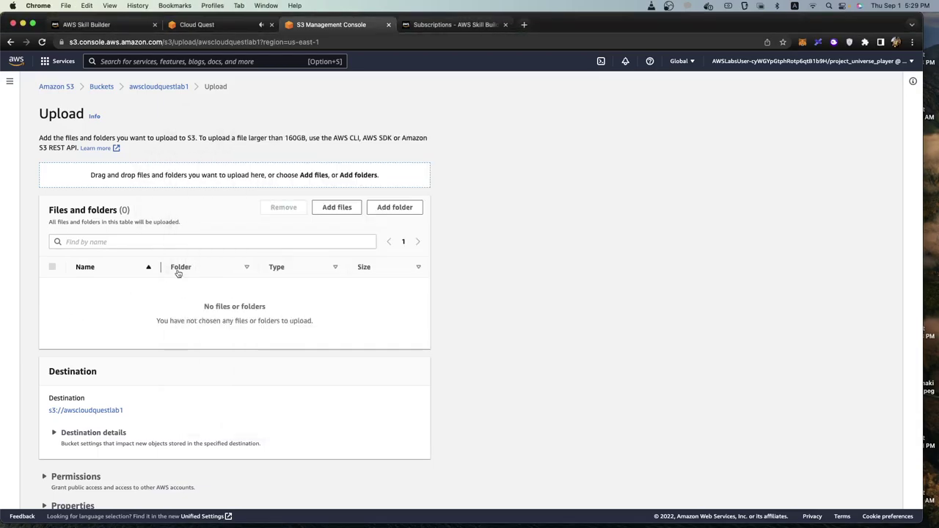
left_click(349, 211)
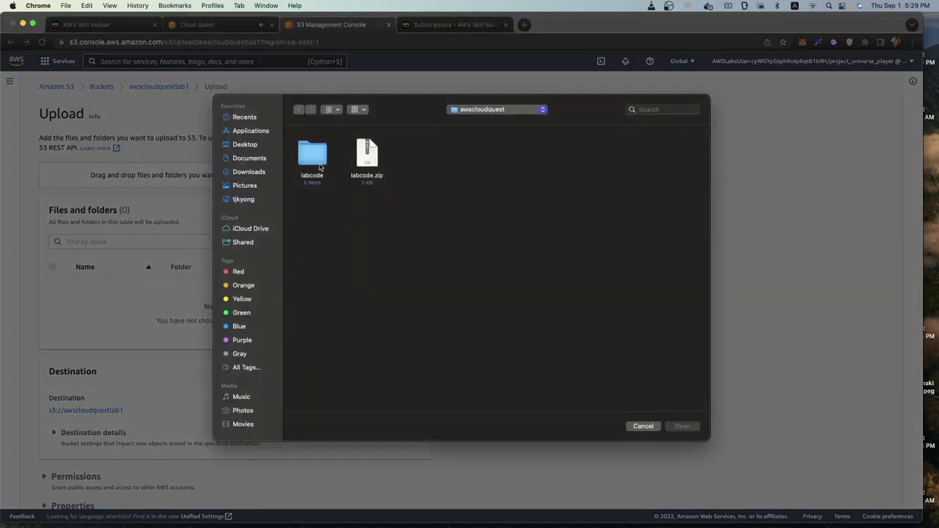
double_click(320, 167)
left_click_drag(612, 243, 288, 144)
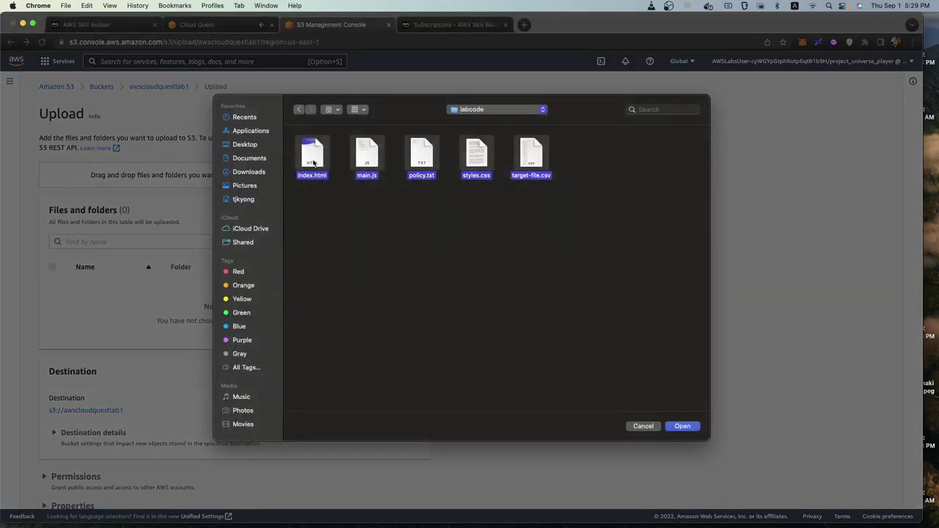
left_click(695, 426)
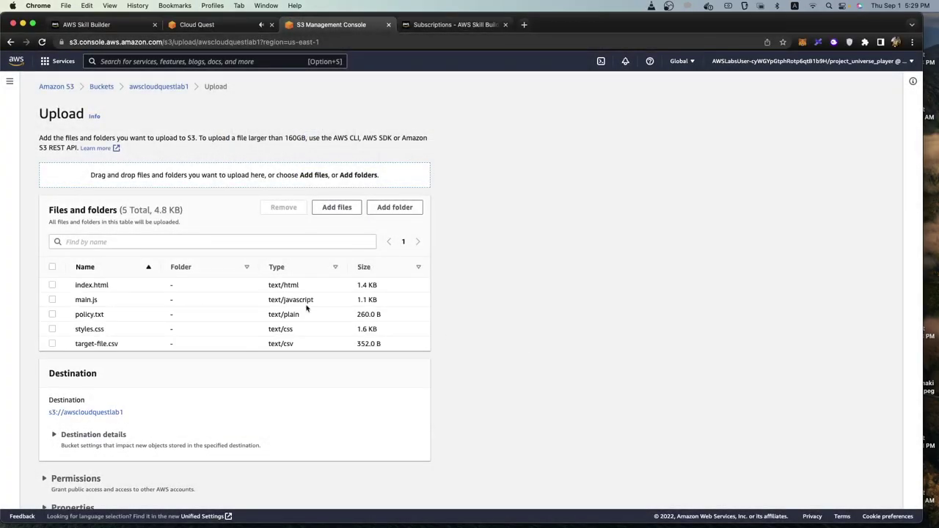
- Review the Permissions and Properties sections of the upload, keep their defaults, and upload the five files to the bucket
scroll(306, 355, "down", 2)
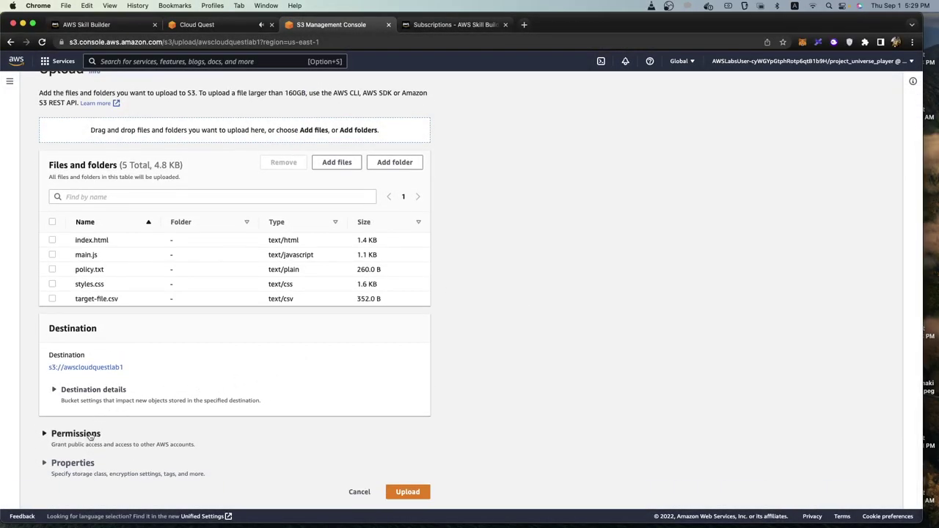
left_click(46, 437)
scroll(108, 323, "down", 5)
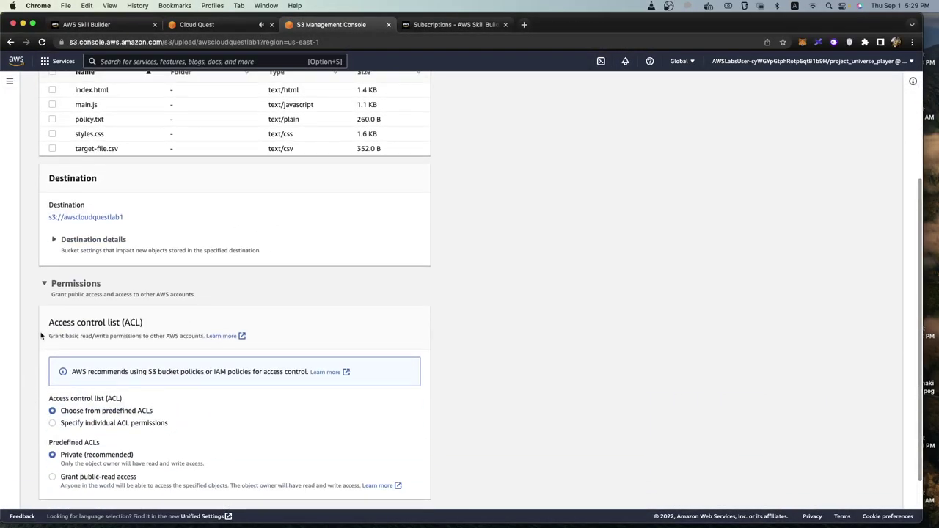
left_click(47, 223)
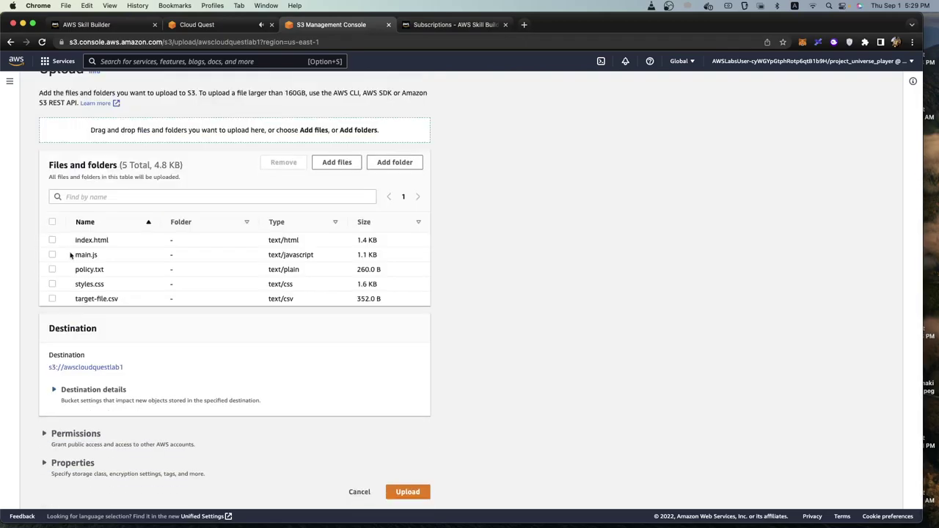
left_click(73, 463)
scroll(286, 382, "down", 7)
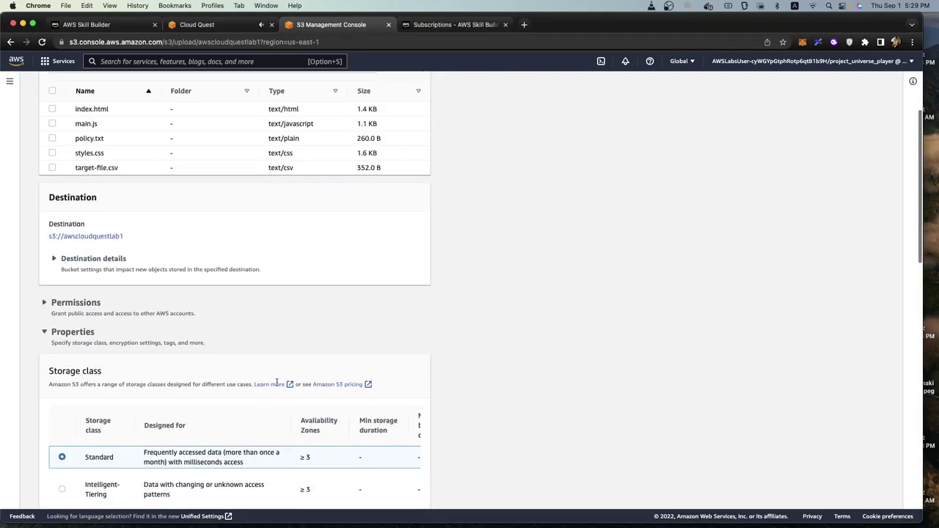
scroll(462, 383, "up", 3)
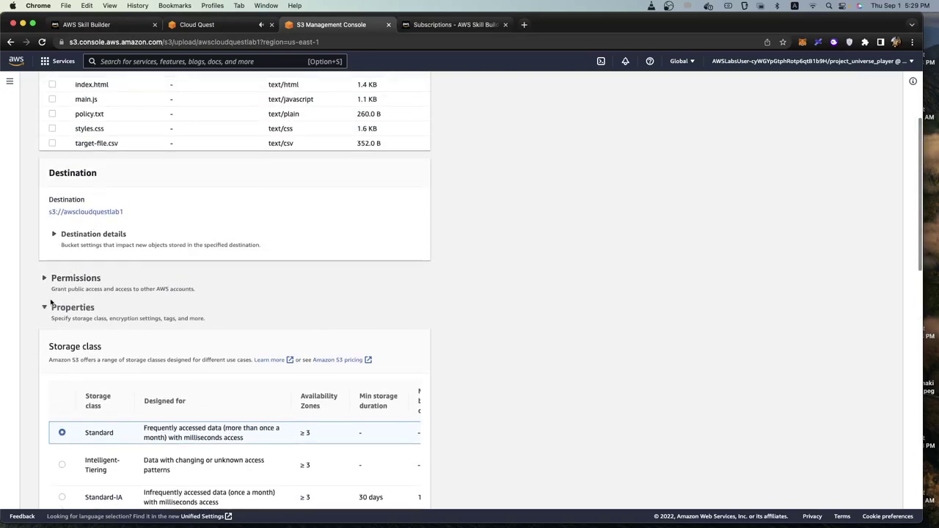
left_click(74, 303)
left_click(408, 491)
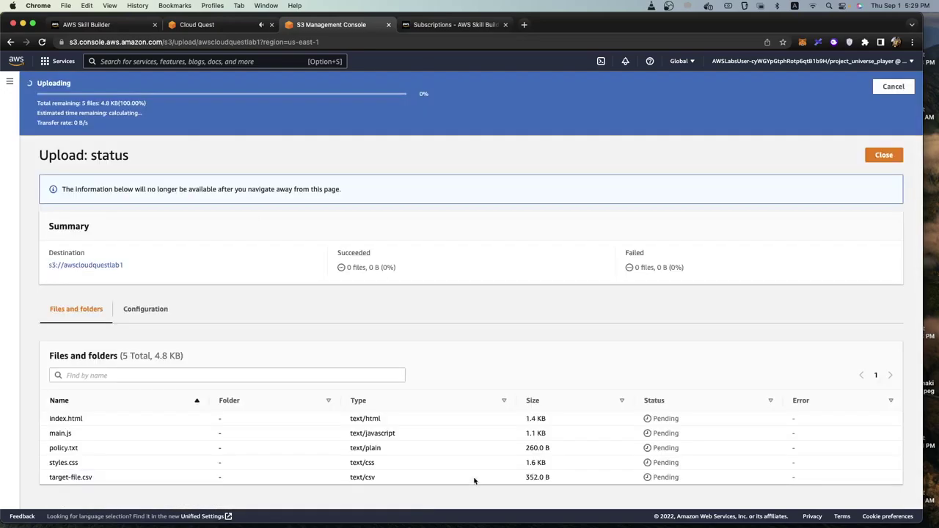
- Switch to Cloud Quest and read through the lab guide from Step 9 to Step 12
left_click(202, 25)
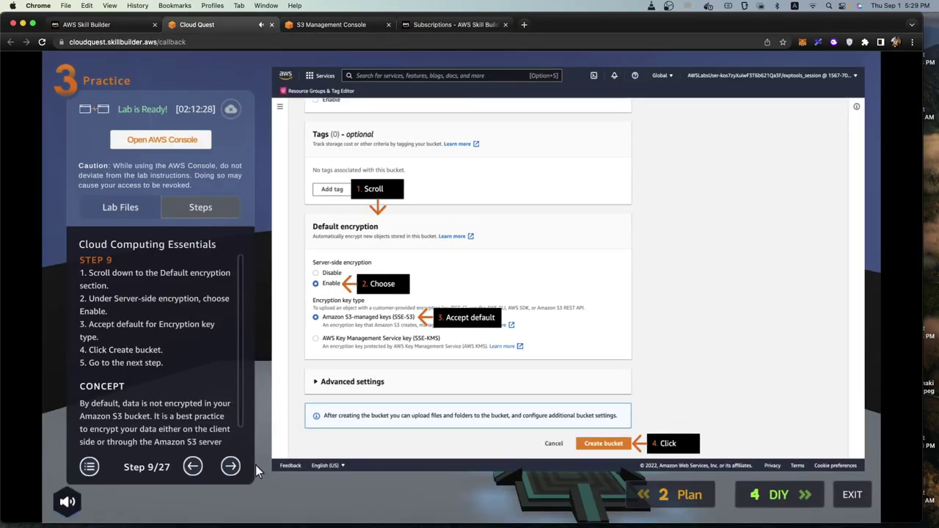
left_click(232, 469)
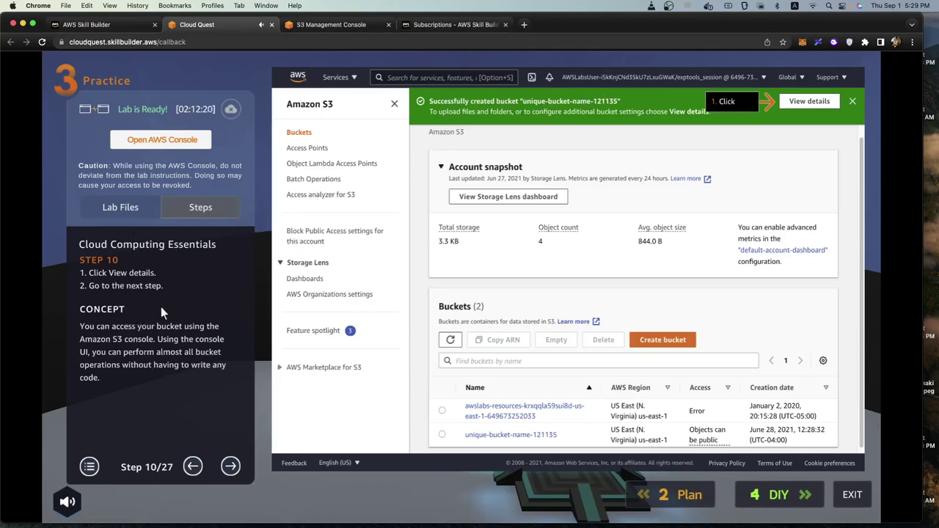
left_click(232, 468)
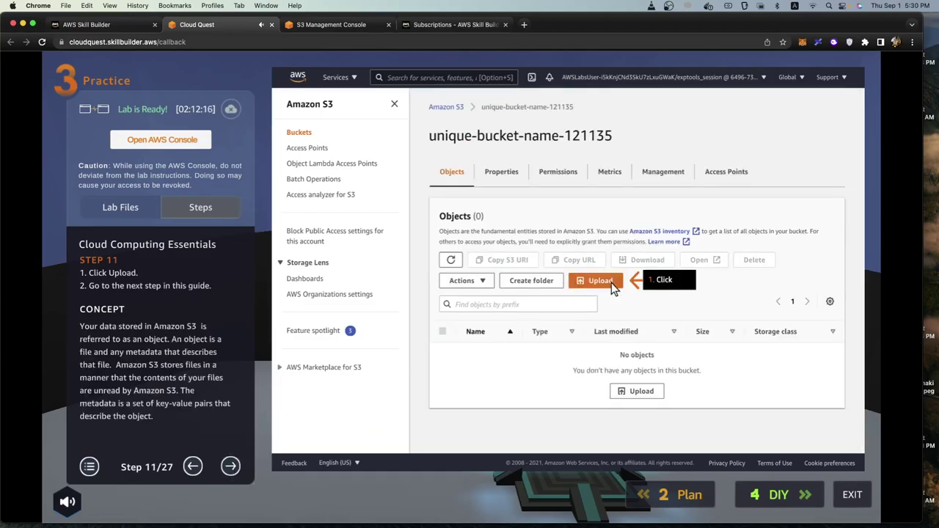
left_click(229, 466)
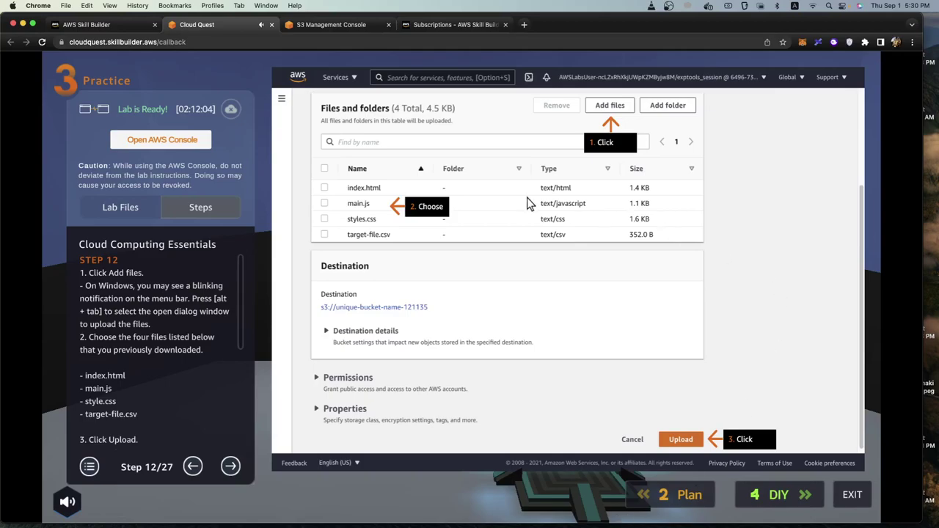
- Compare the uploaded files in the S3 console with the file list in Cloud Quest lab Step 12
left_click(342, 29)
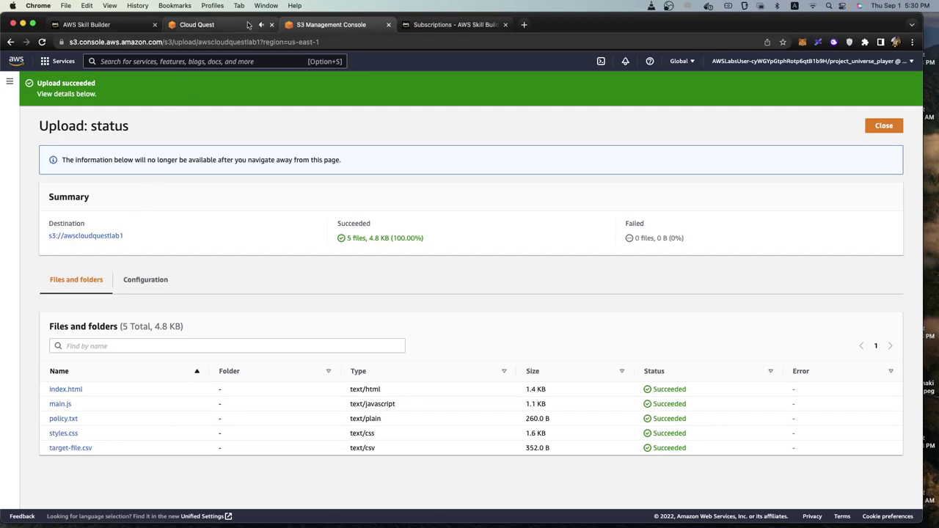
left_click(212, 26)
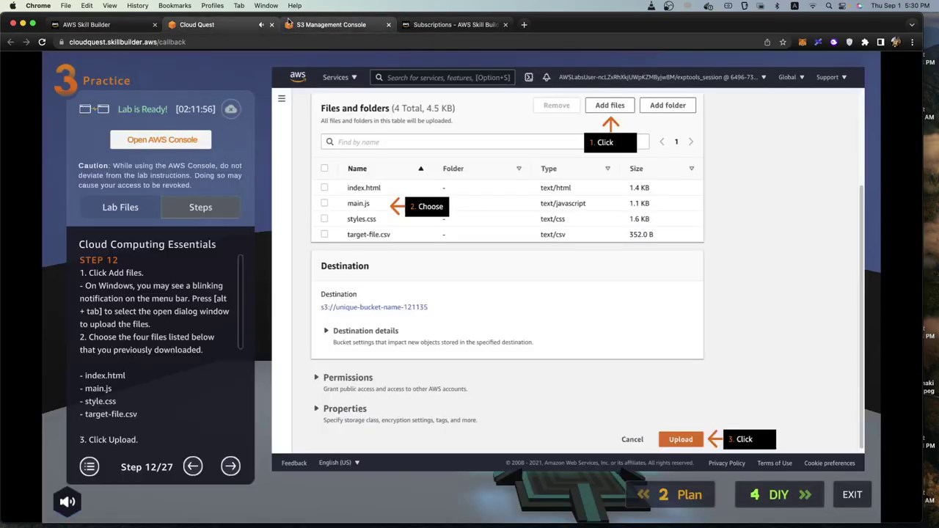
left_click(335, 25)
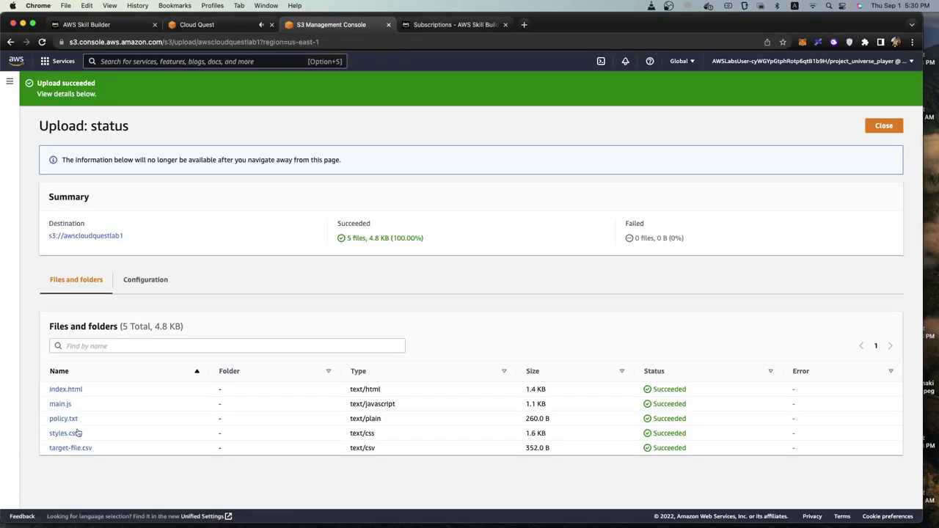
left_click(196, 25)
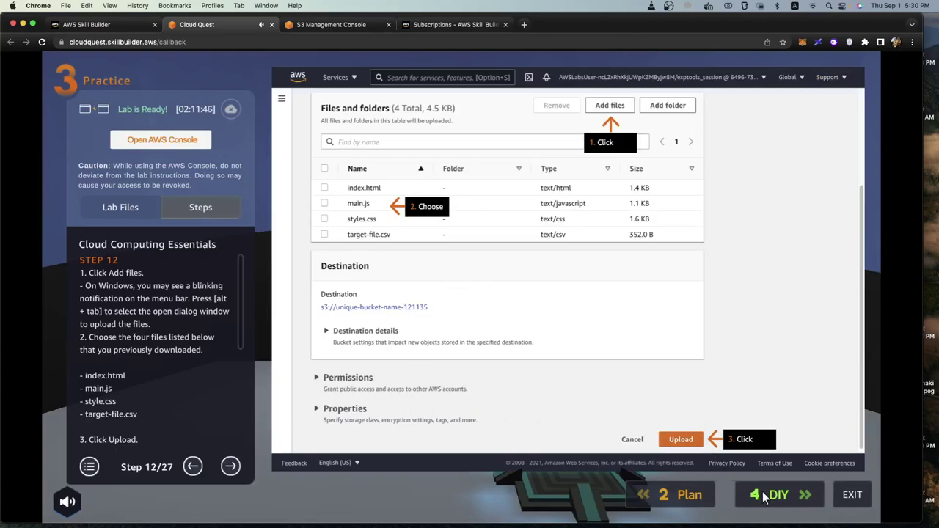
- Read lab Steps 13 and 14 and advance the guide to Step 15
left_click(230, 466)
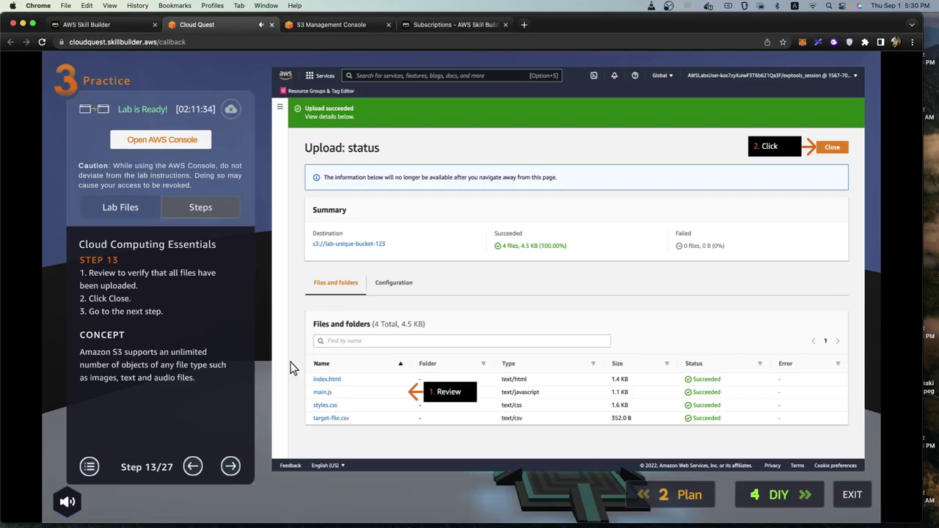
left_click(230, 466)
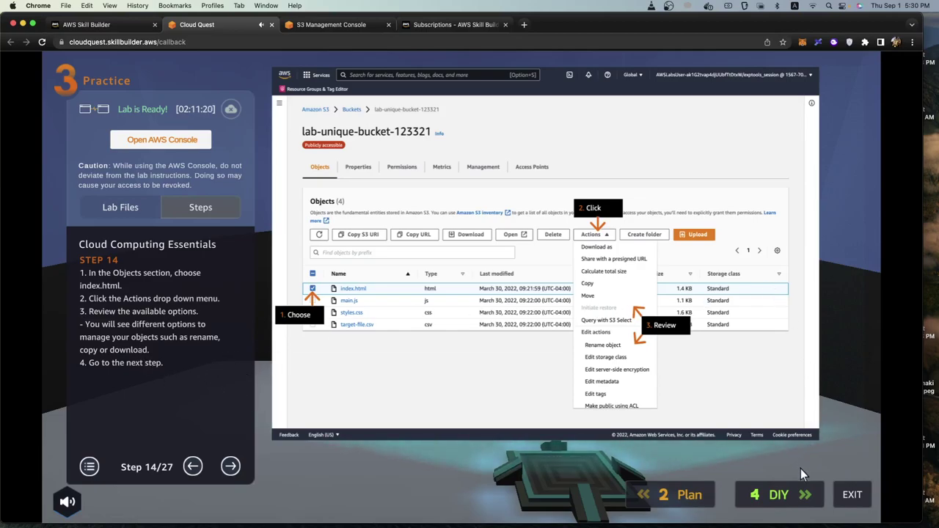
left_click(230, 466)
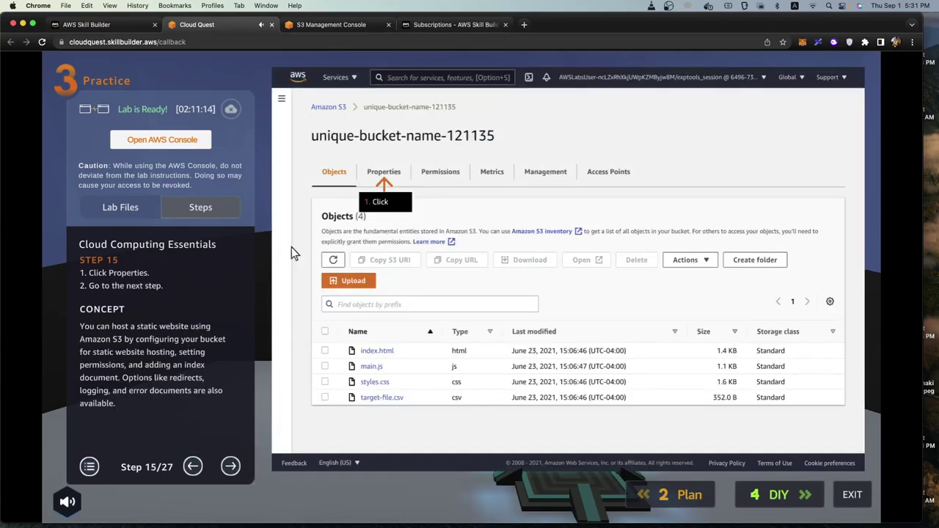
- Switch to the S3 console and view the object details of index.html from the upload results
left_click(349, 26)
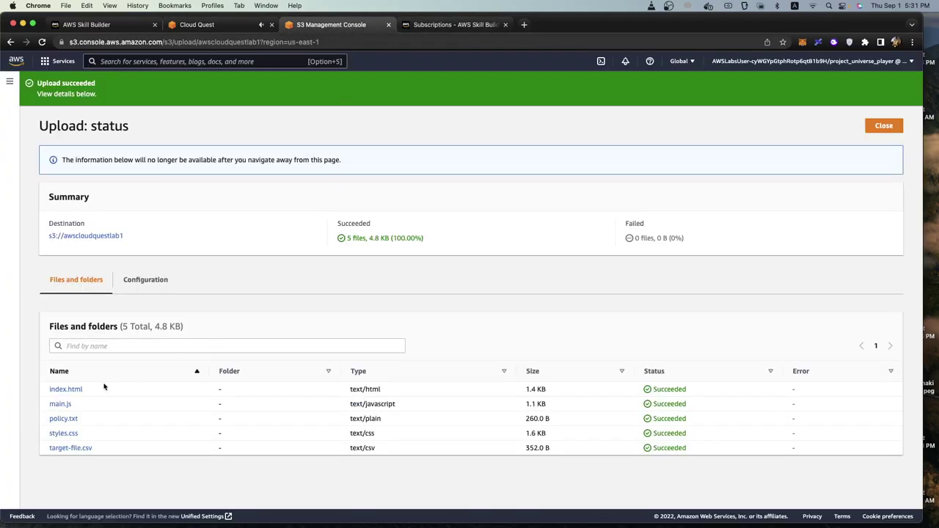
left_click(76, 389)
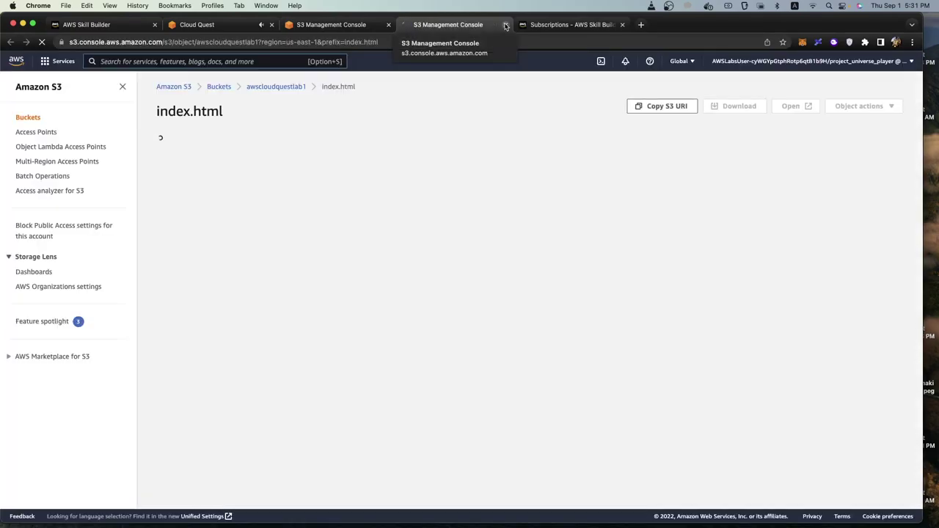
left_click(334, 25)
right_click(75, 393)
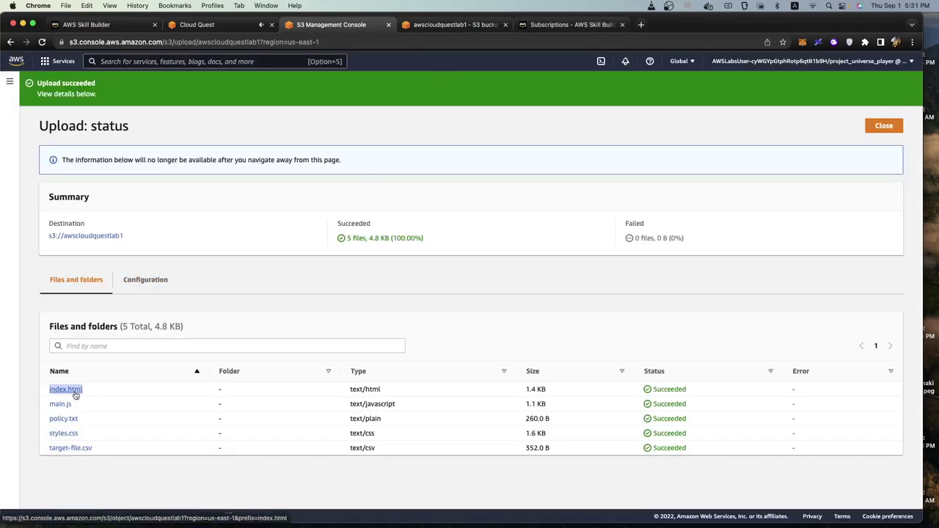
left_click(294, 402)
right_click(120, 388)
left_click(102, 390)
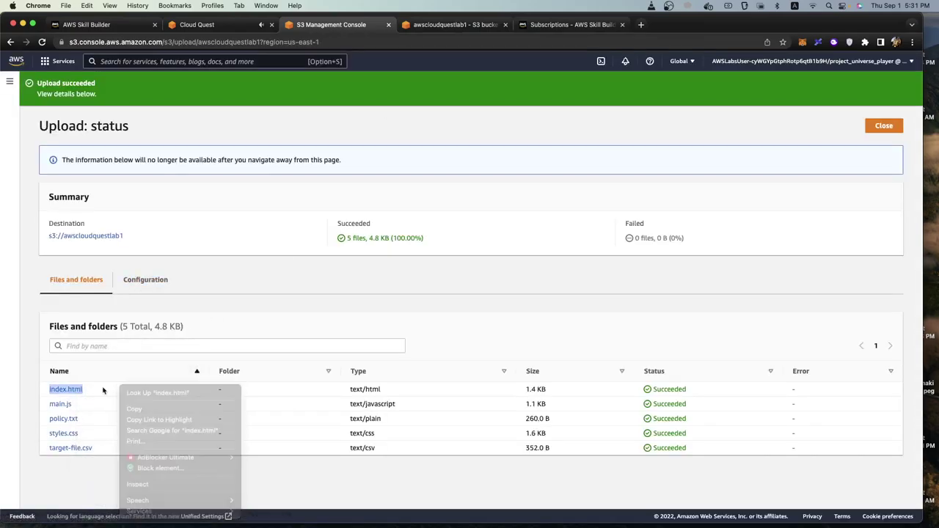
left_click(432, 22)
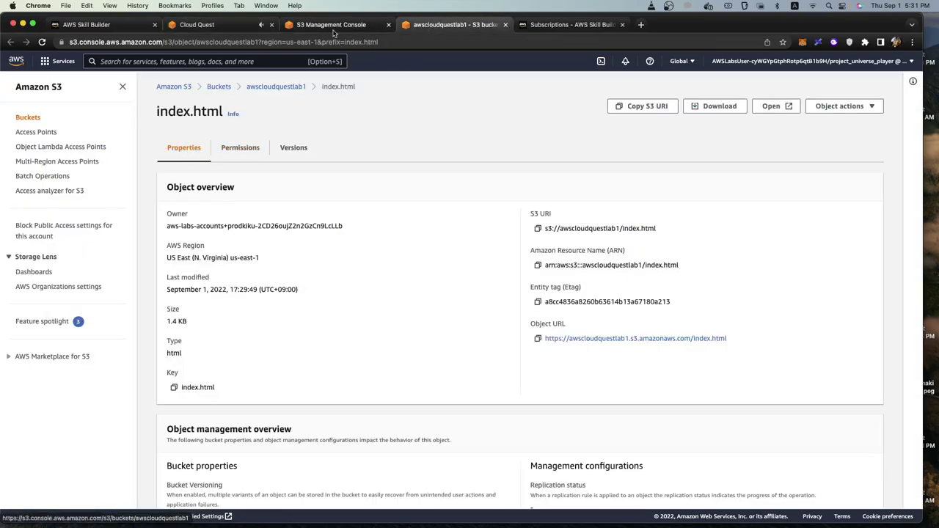
- Recheck lab Step 14 in Cloud Quest, then close the S3 upload status and review the bucket's index.html actions, opening Rename object
left_click(233, 30)
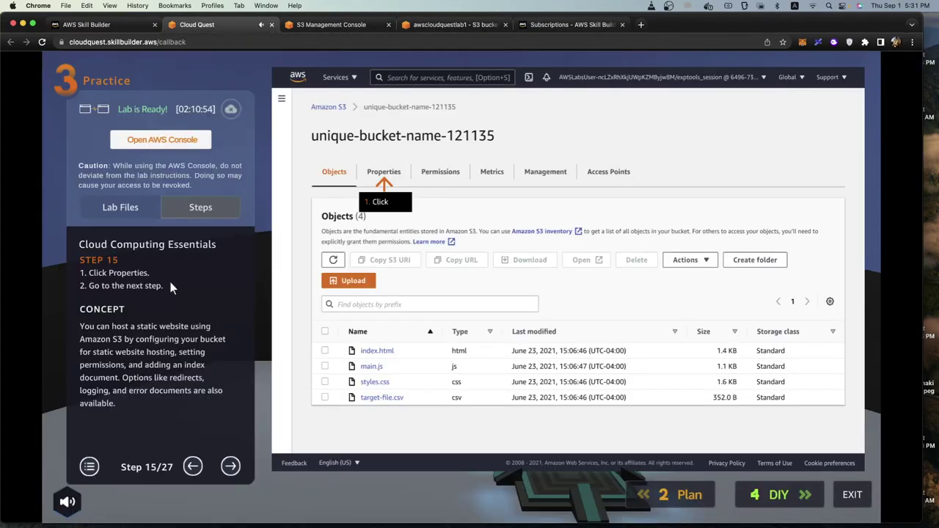
left_click(192, 467)
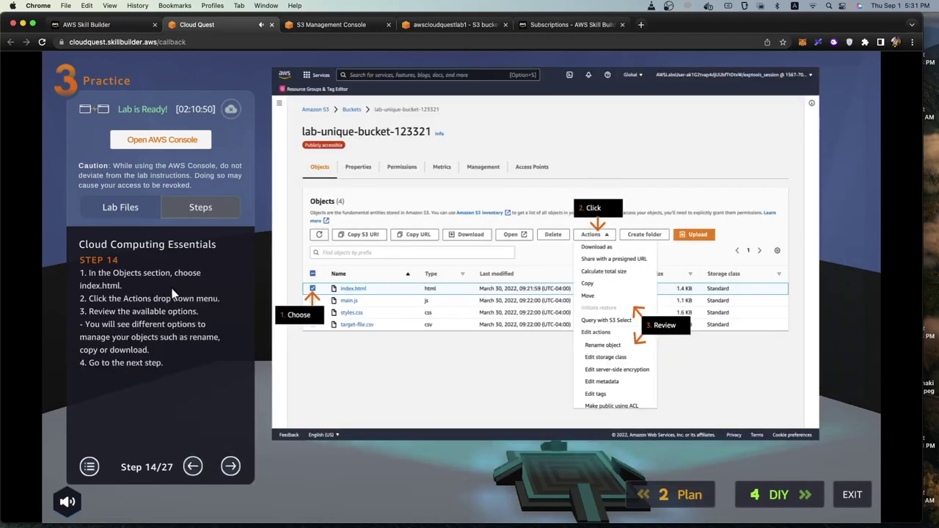
left_click(335, 26)
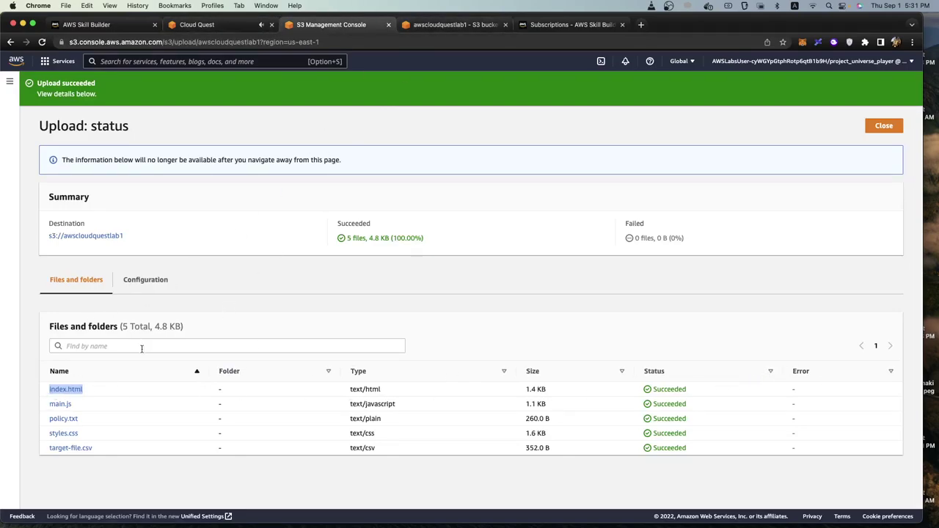
left_click(883, 127)
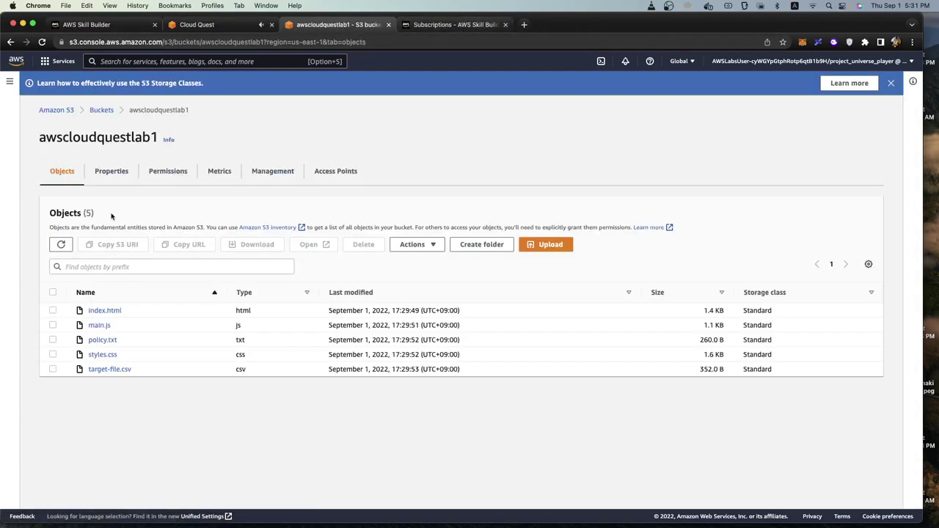
left_click(52, 312)
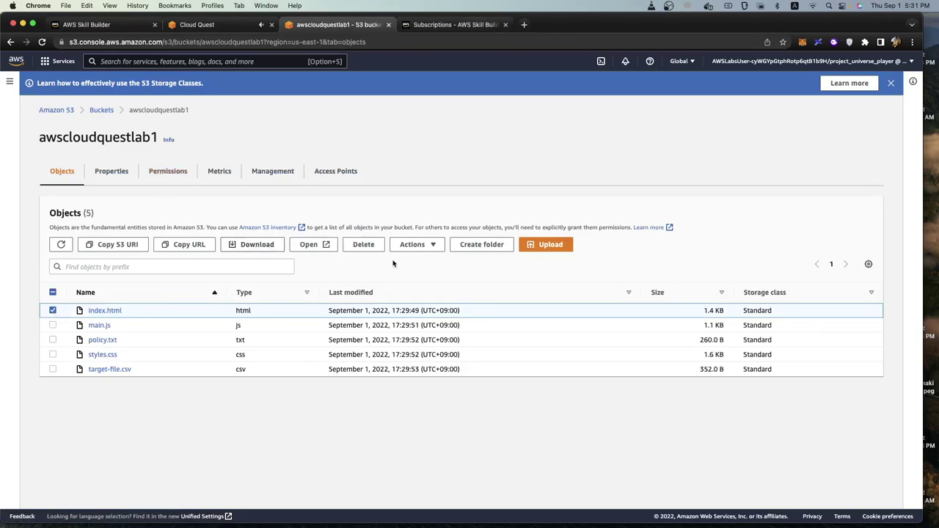
left_click(432, 249)
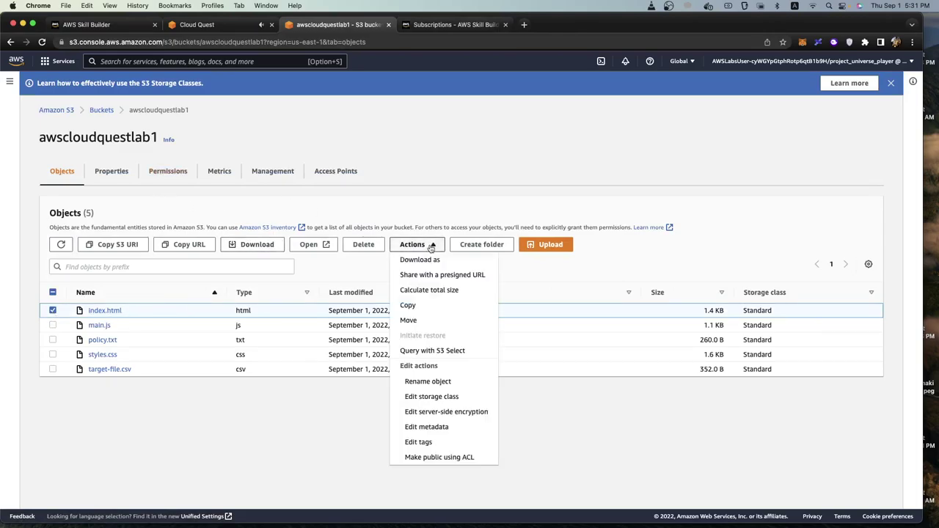
left_click(442, 384)
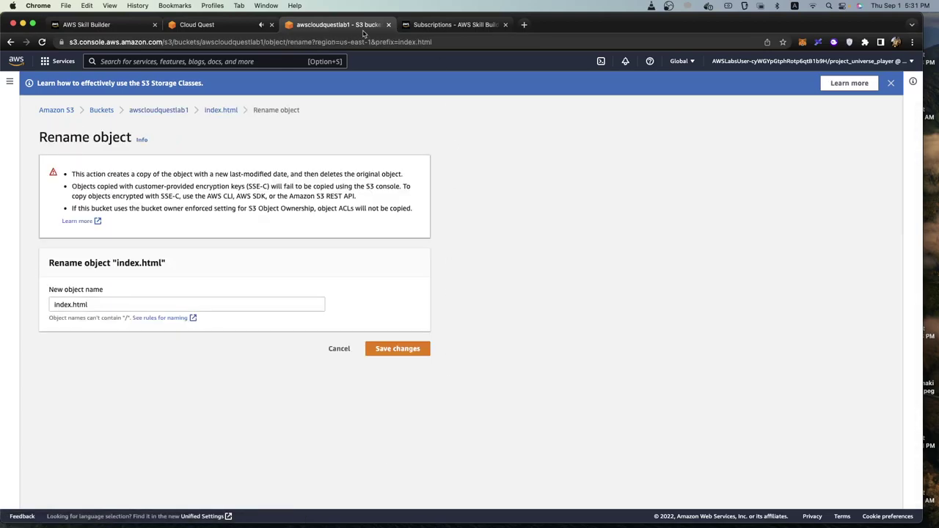
- Advance the Cloud Quest guide to Step 15, then cancel the rename in the S3 console and open the awscloudquestlab1 bucket's properties
left_click(198, 25)
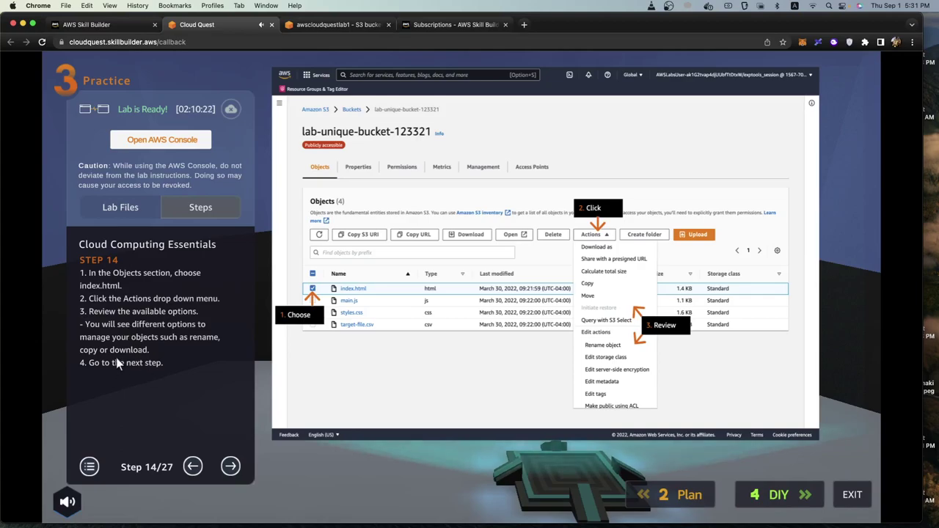
left_click(231, 467)
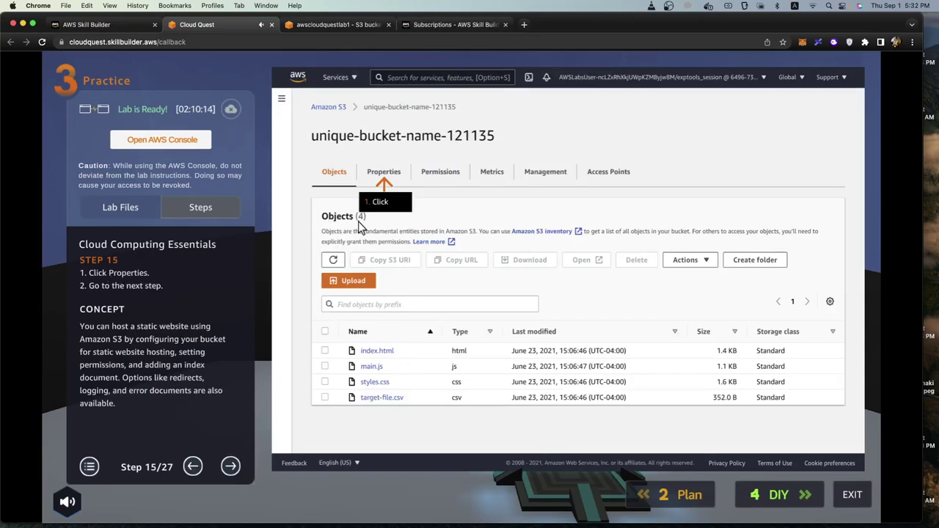
left_click(323, 25)
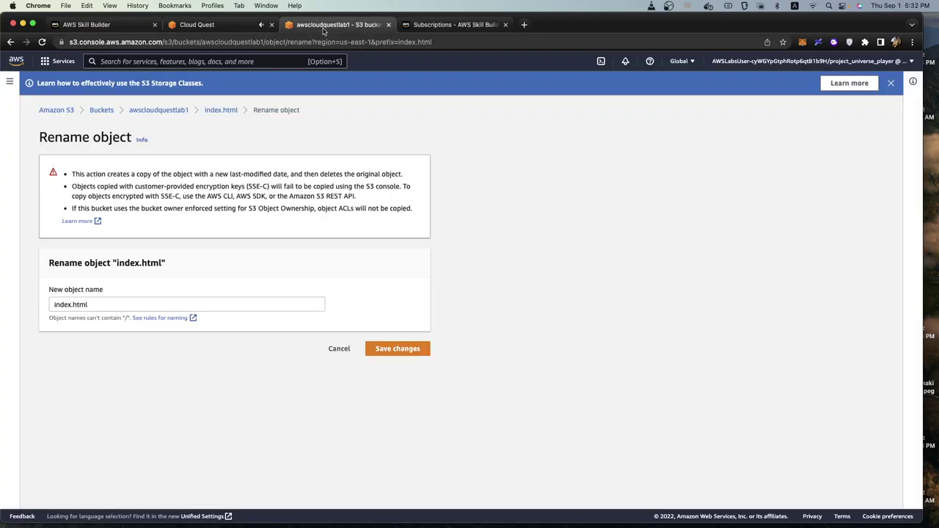
left_click(339, 349)
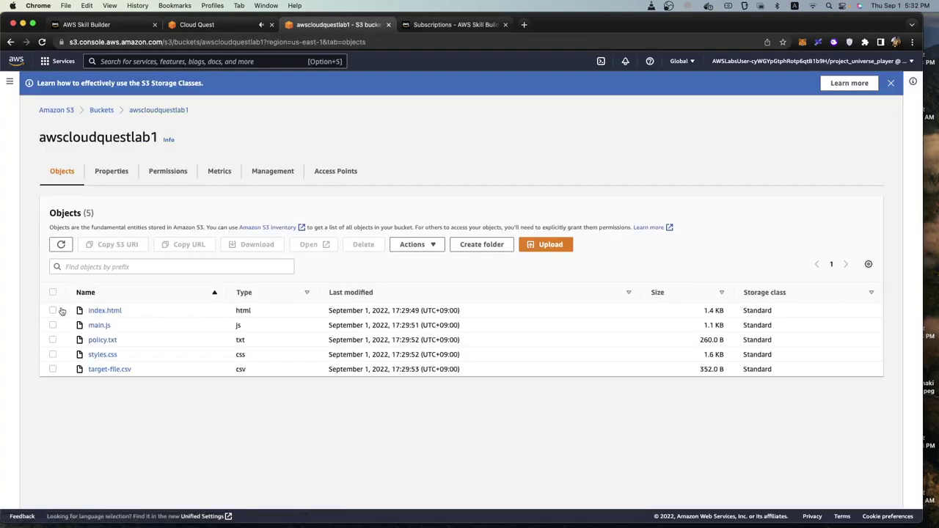
left_click(53, 311)
left_click(117, 175)
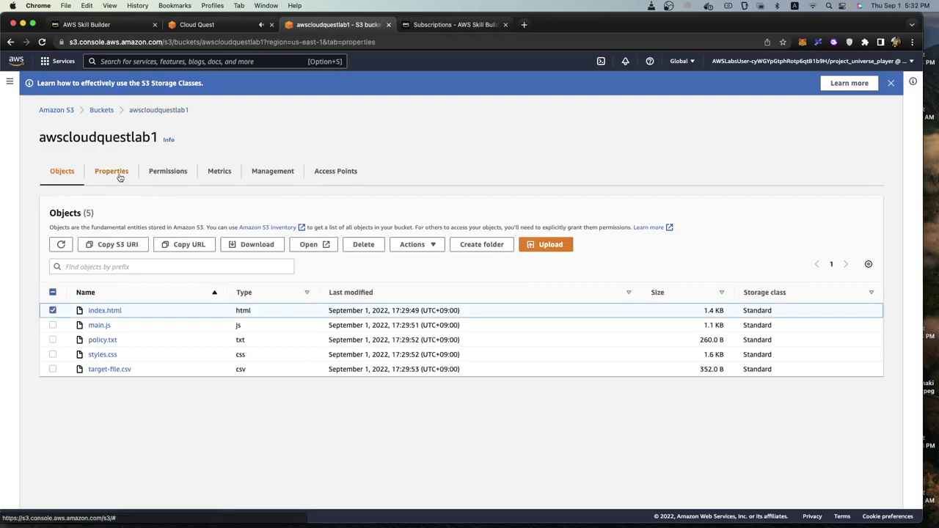
scroll(209, 244, "down", 3)
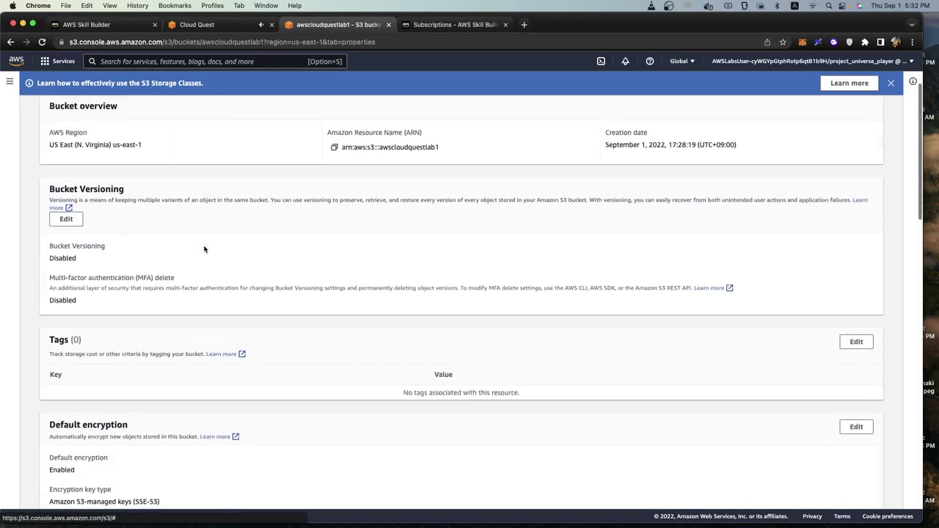
- Switch to Cloud Quest and advance the lab guide to Step 16
scroll(203, 247, "up", 2)
left_click(201, 25)
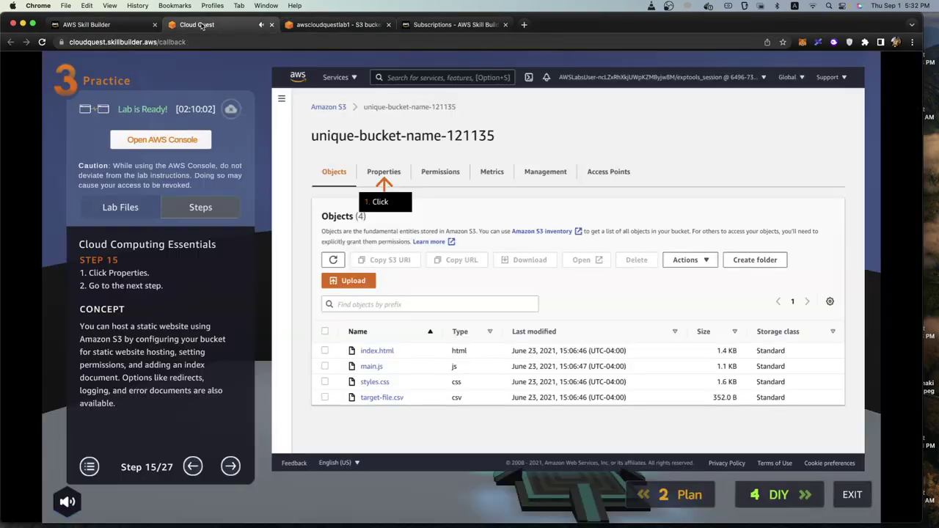
left_click(230, 466)
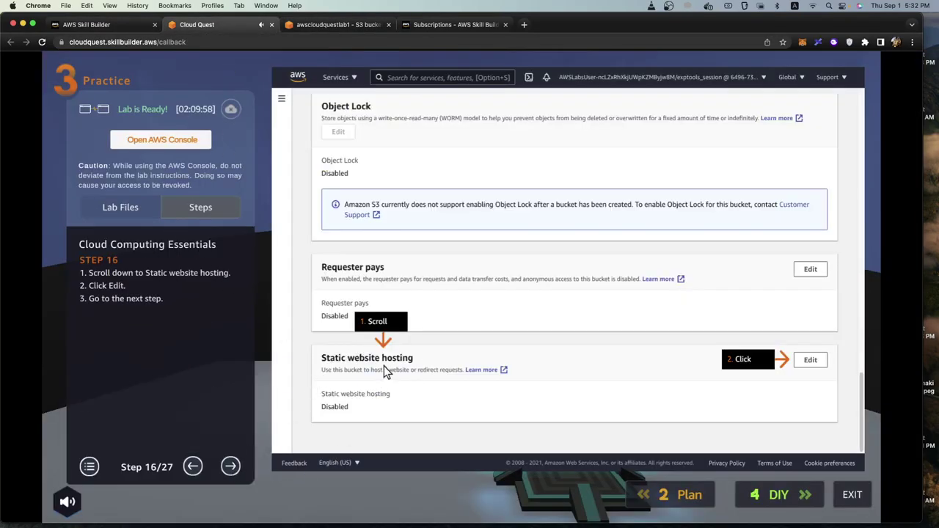
- Return to the S3 console, edit the awscloudquestlab1 bucket's static website hosting properties and set hosting to Enable
left_click(319, 29)
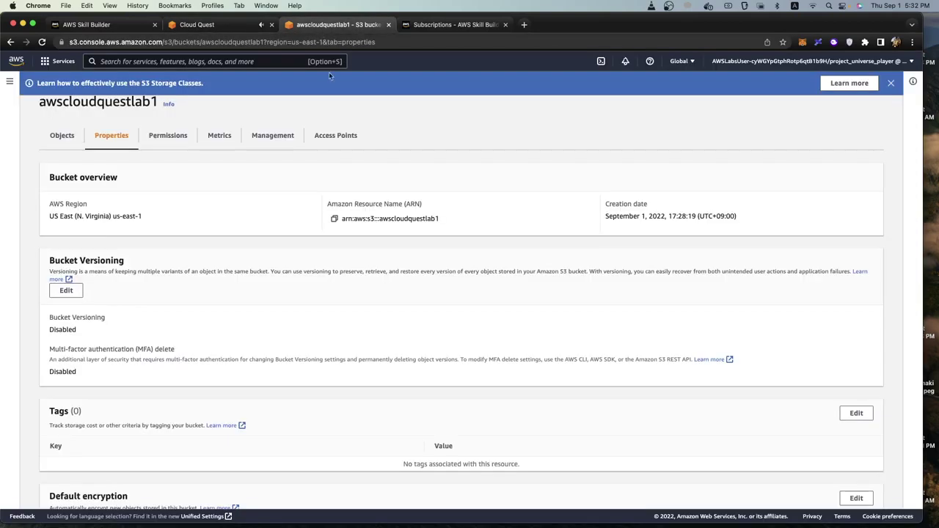
scroll(264, 390, "down", 10)
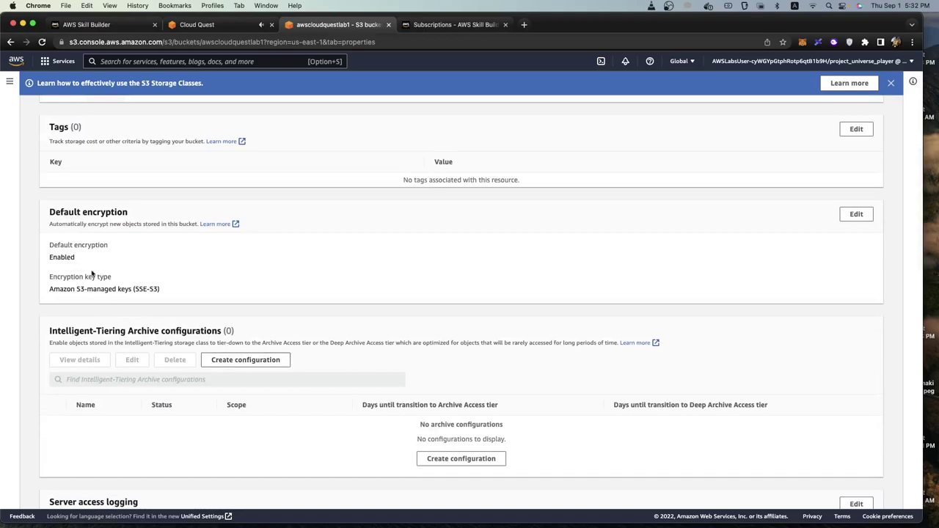
scroll(192, 367, "down", 8)
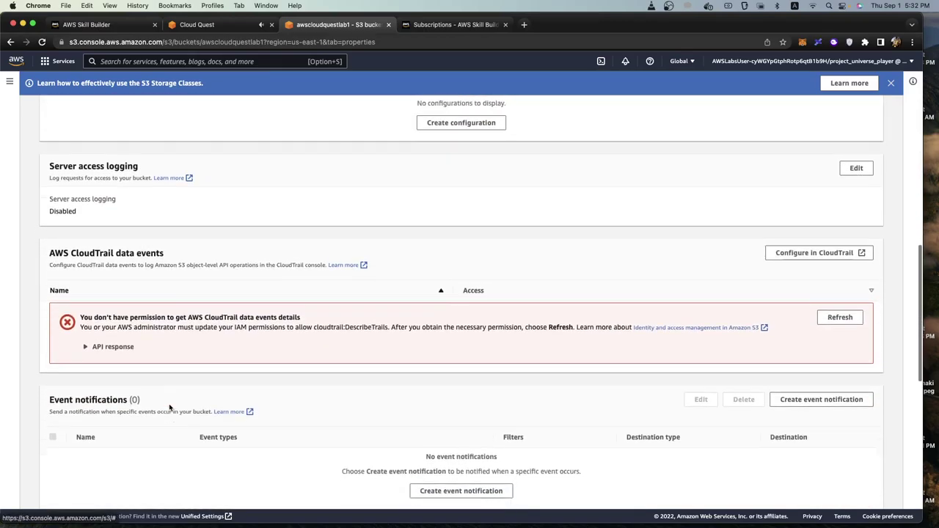
scroll(157, 293, "down", 10)
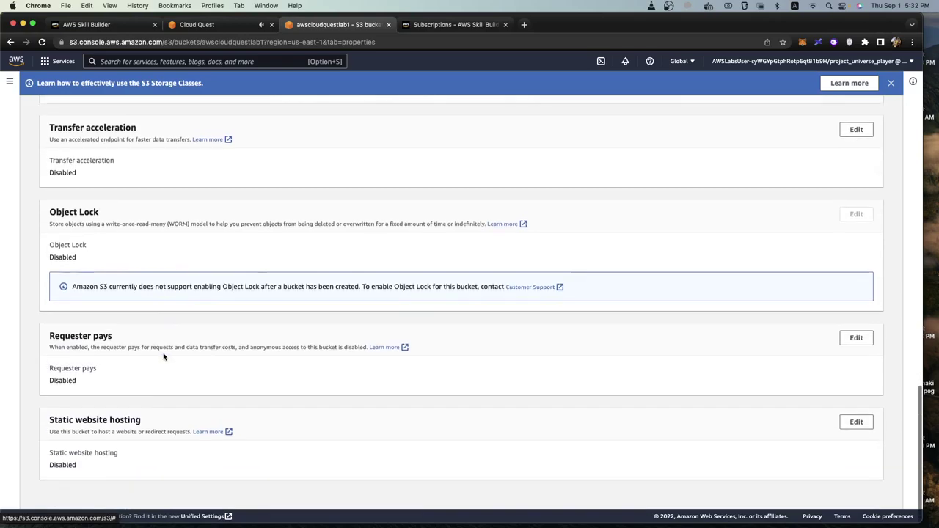
left_click(859, 424)
left_click(52, 212)
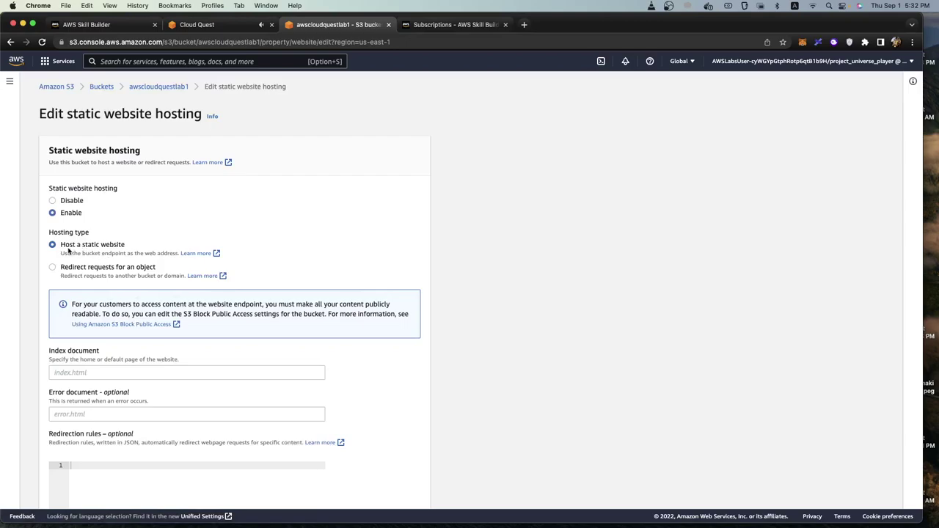
scroll(114, 363, "down", 2)
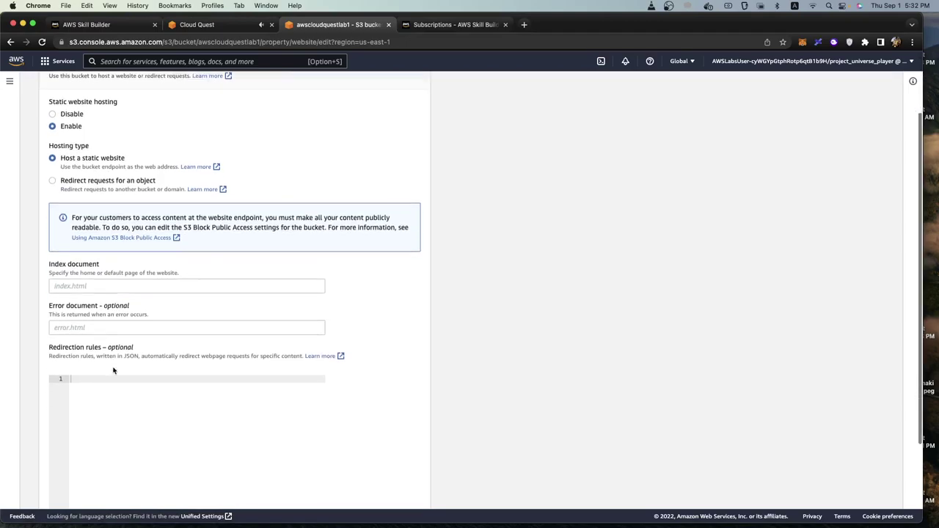
- Switch to Cloud Quest and read lab Steps 17 and 18, advancing the guide to Step 19
left_click(220, 22)
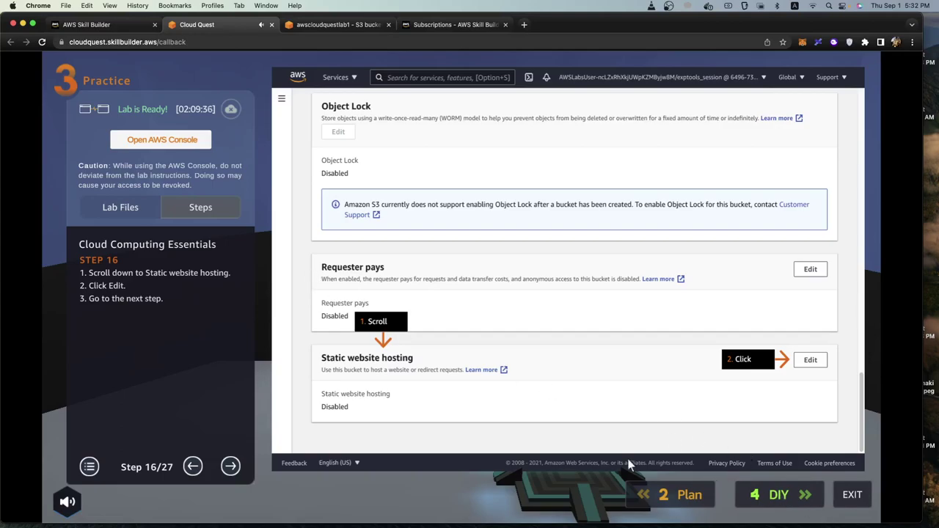
left_click(231, 467)
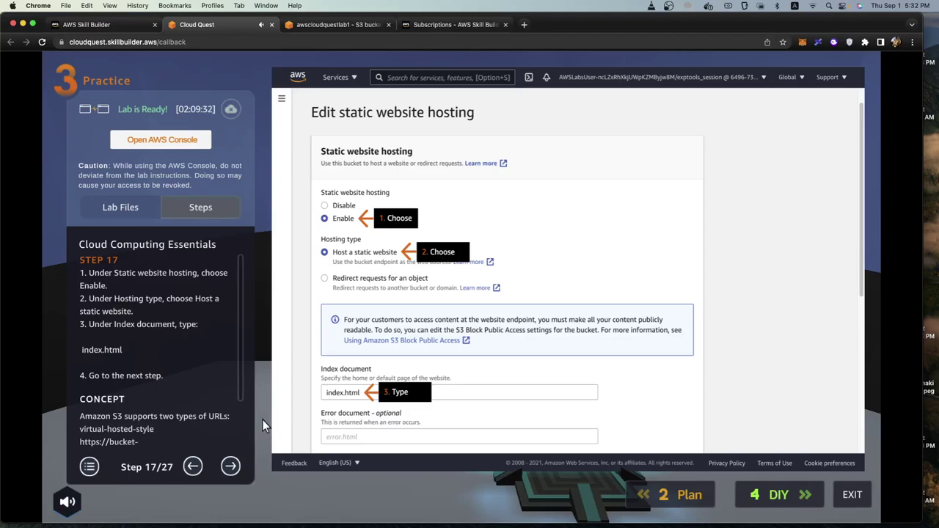
left_click(233, 468)
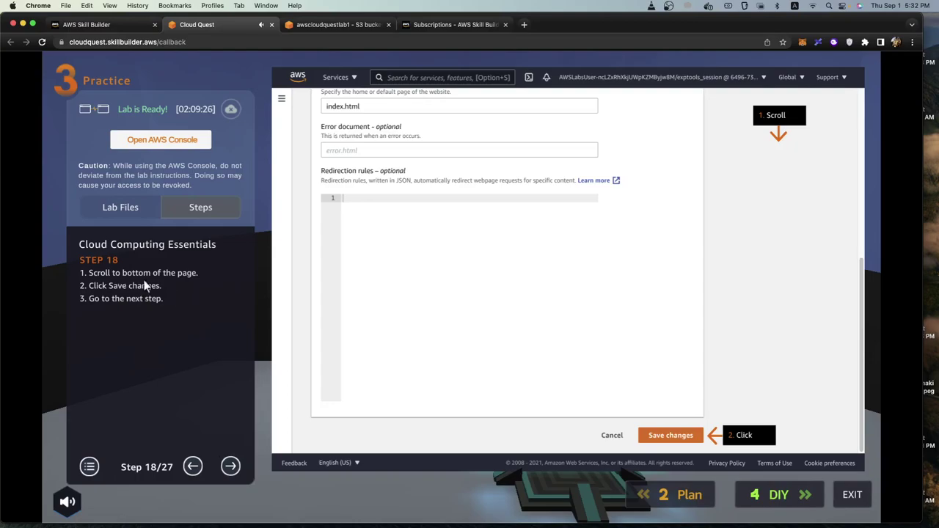
left_click(231, 467)
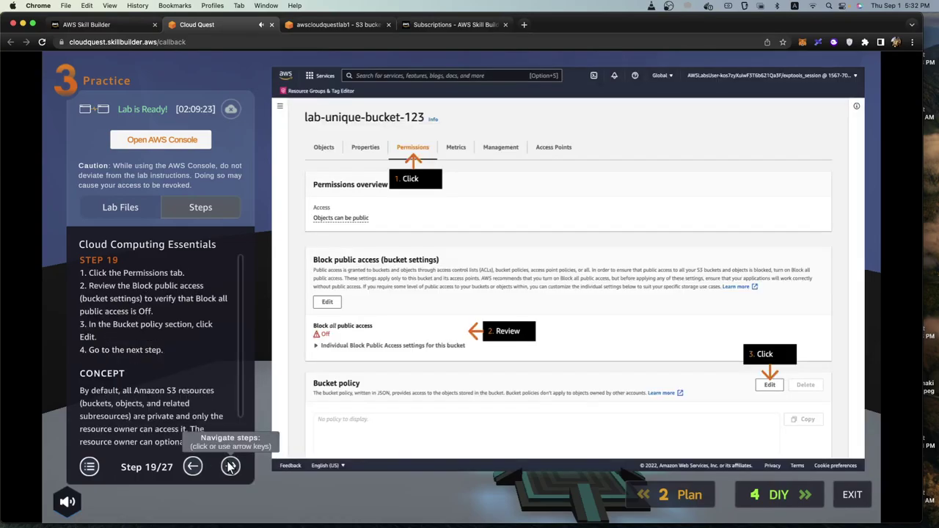
- Return to the S3 console, set the index document to index.html and save the static website hosting changes
left_click(334, 24)
left_click(75, 267)
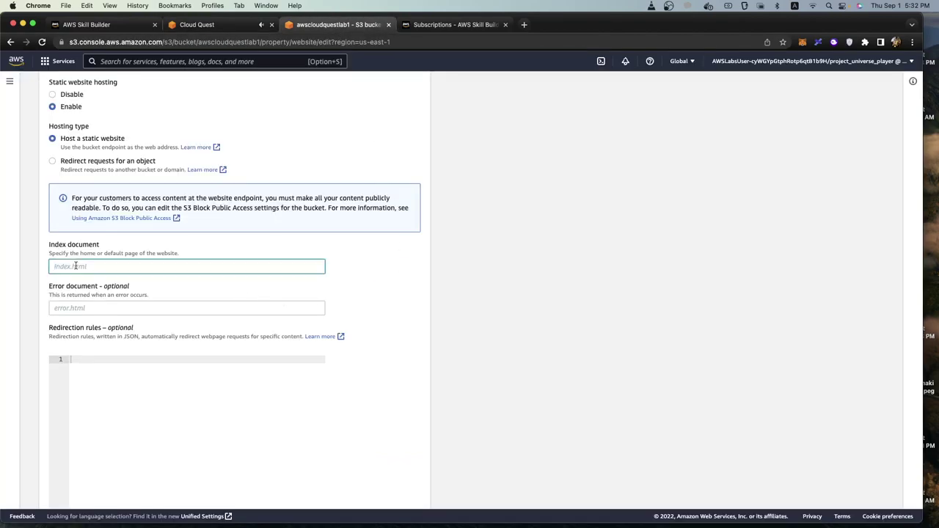
type("index.html")
scroll(294, 345, "down", 3)
left_click(413, 494)
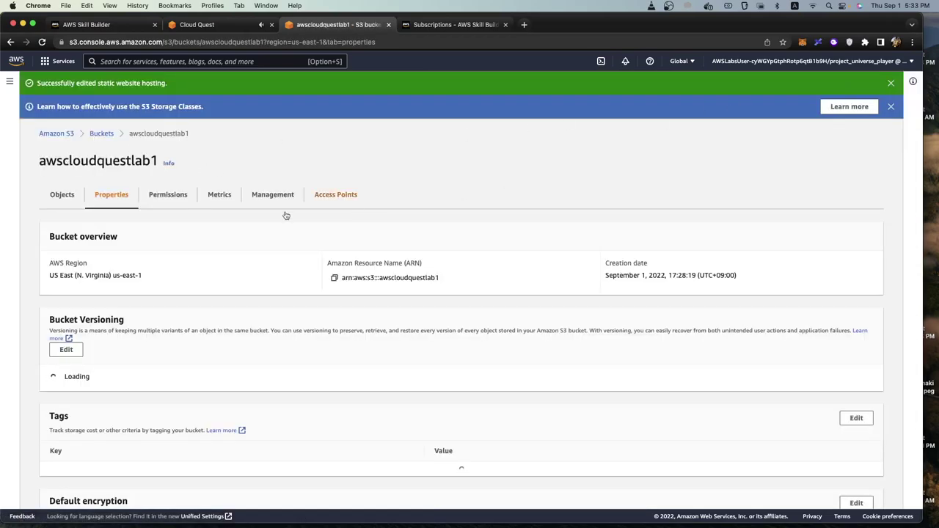
- Recheck lab Step 19 in Cloud Quest, then review the bucket's public access permissions in S3 and open its bucket policy for editing
left_click(197, 24)
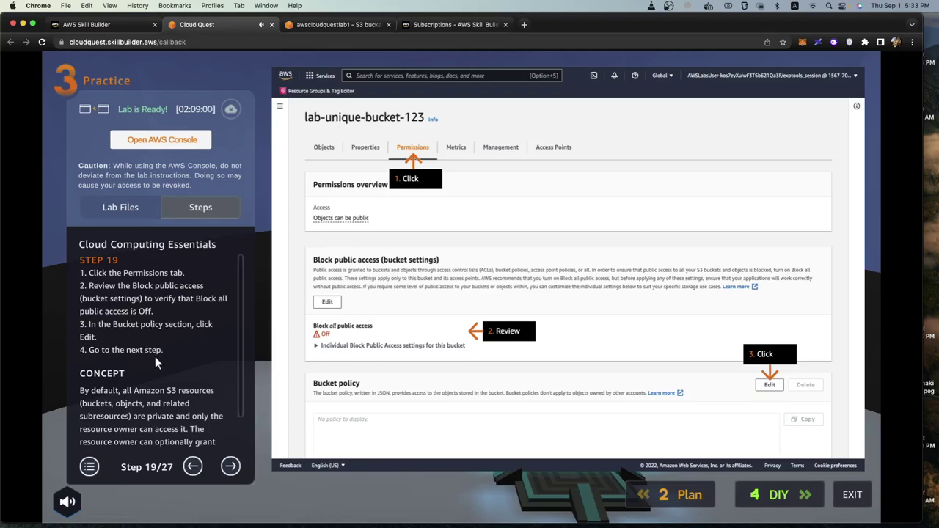
left_click(326, 28)
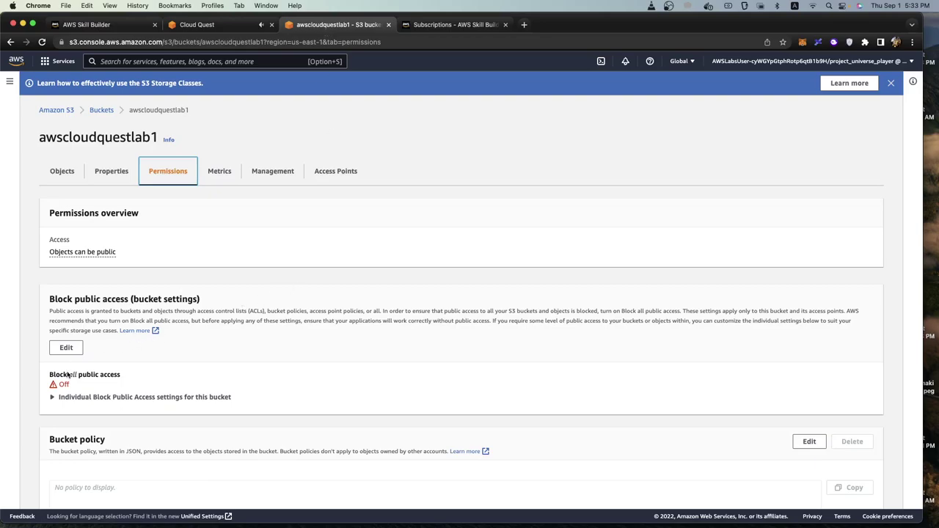
scroll(95, 433, "down", 2)
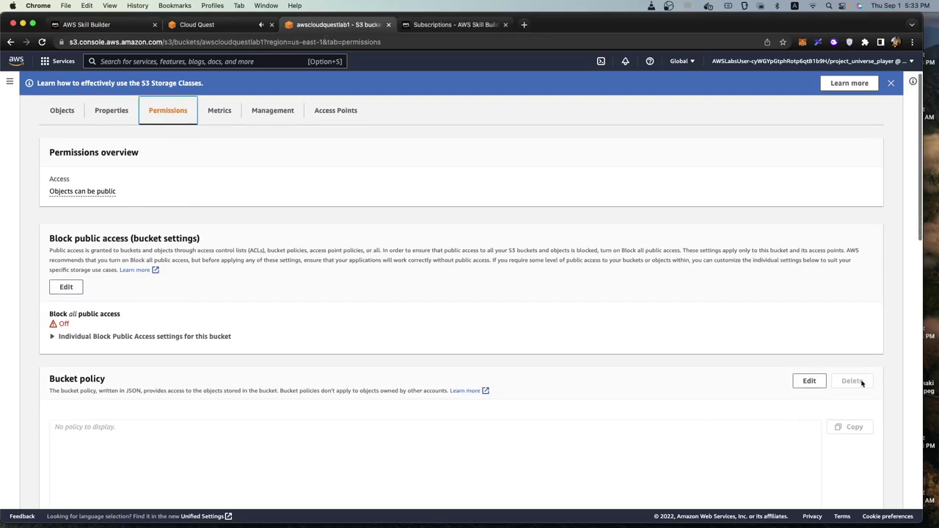
left_click(809, 380)
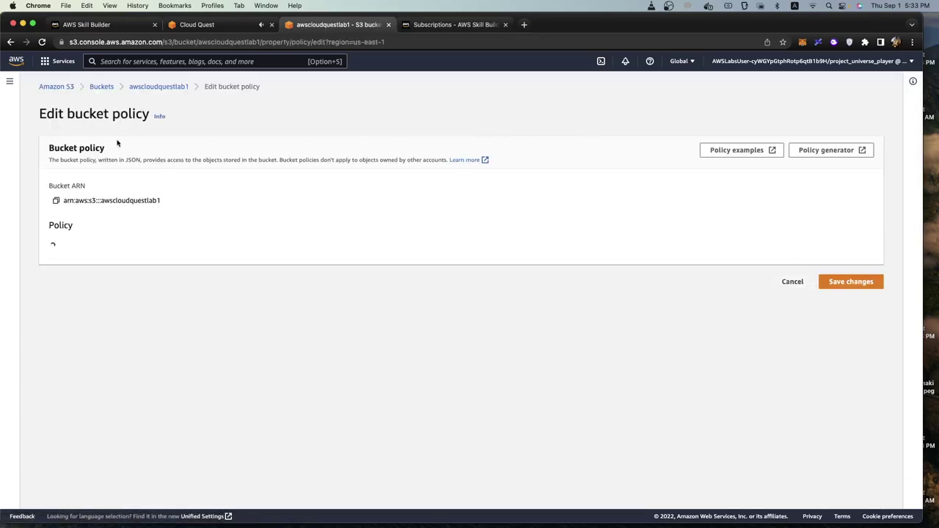
- Advance the Cloud Quest guide to Step 20, then copy the bucket's ARN from the policy editor in the S3 console
left_click(205, 26)
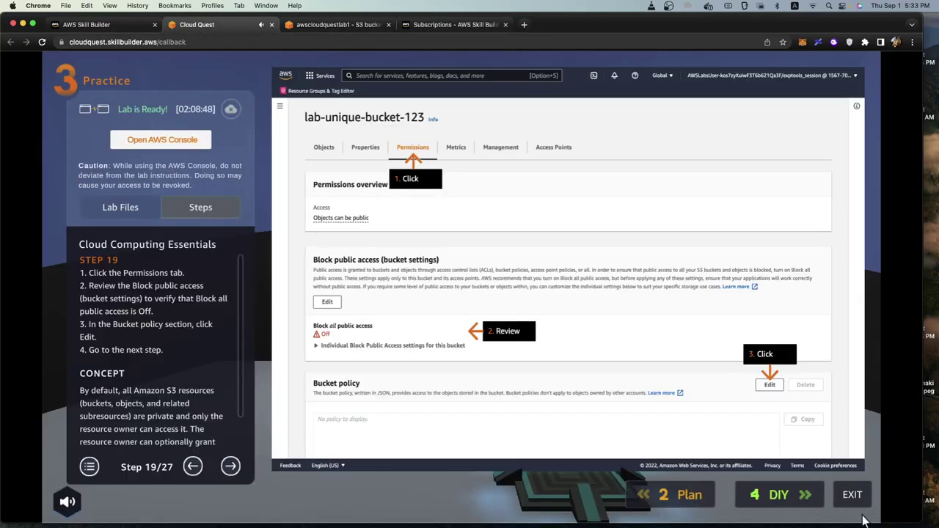
left_click(231, 467)
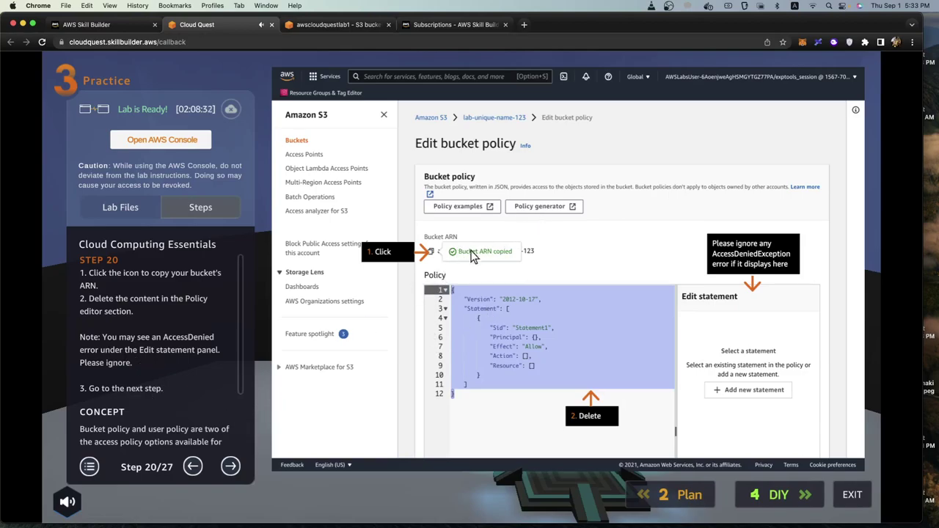
left_click(334, 25)
left_click(56, 200)
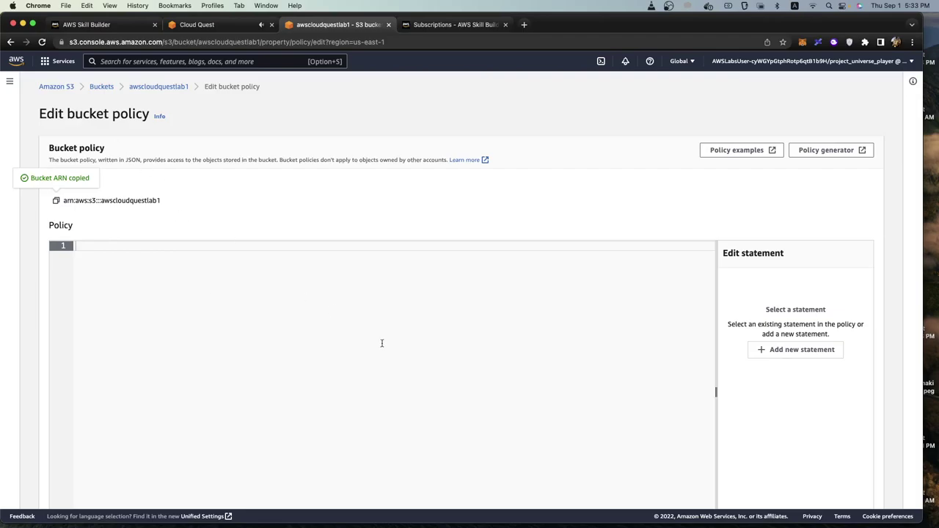
scroll(381, 342, "down", 3)
scroll(367, 340, "up", 3)
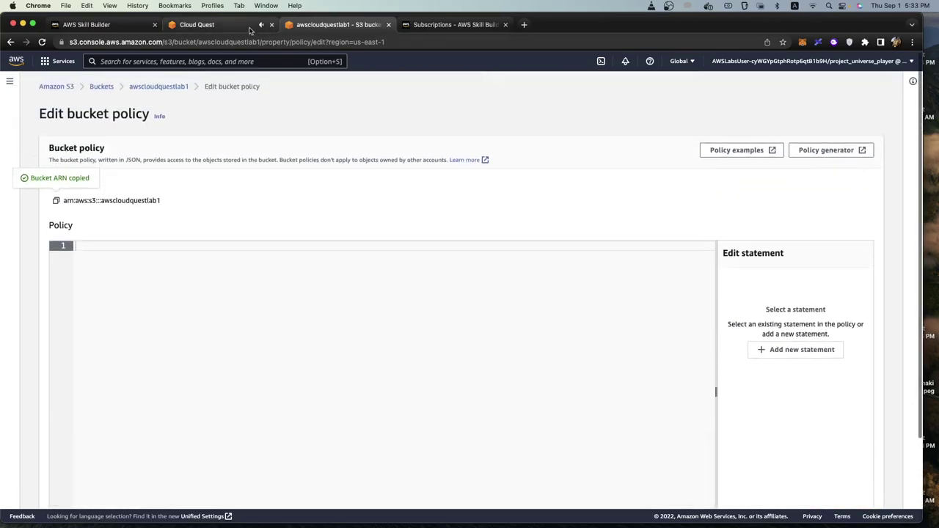
scroll(406, 216, "down", 3)
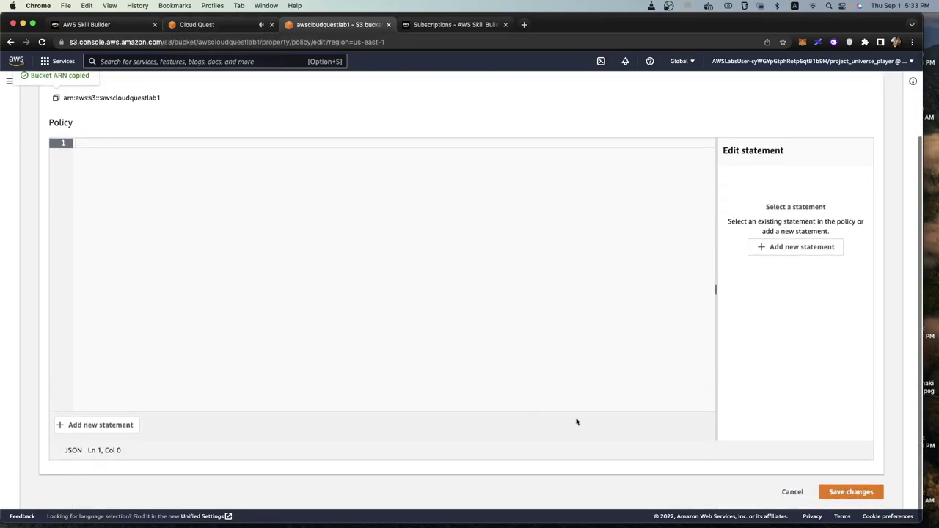
- Compare lab Step 20 in Cloud Quest with the S3 policy editor, then advance the guide to Step 21
left_click(228, 26)
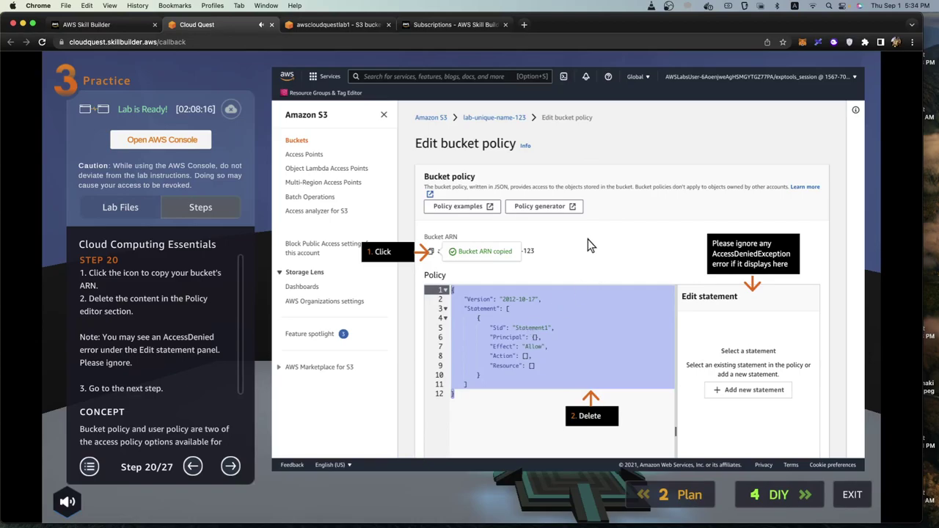
left_click(335, 24)
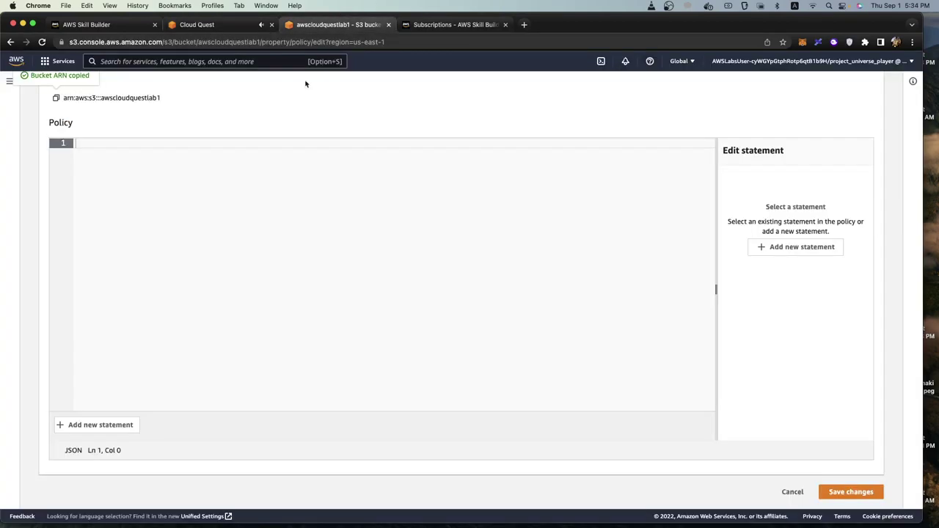
left_click(201, 25)
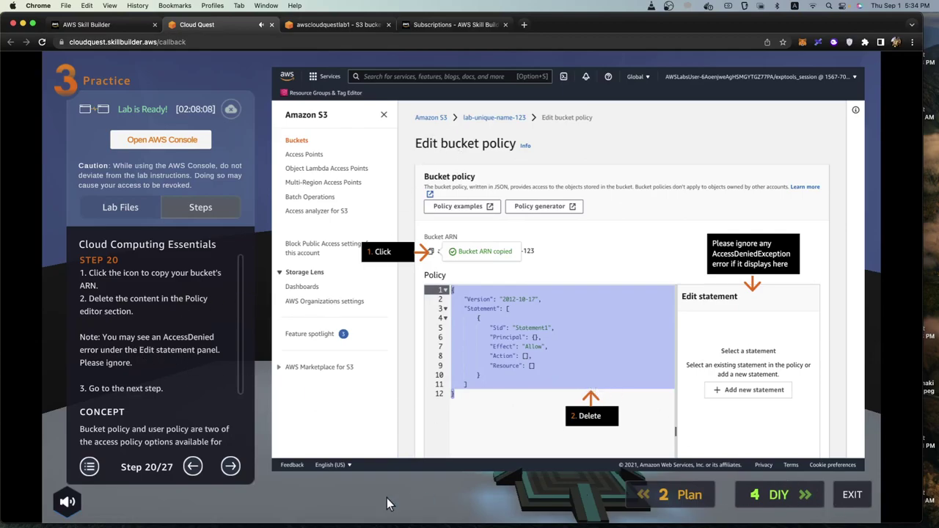
left_click(229, 467)
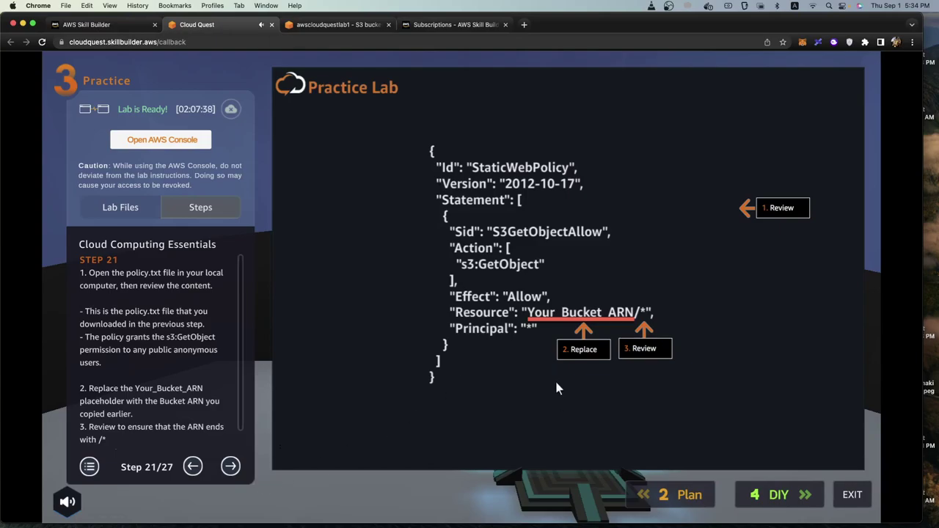
- Open policy.txt from the labcode folder in TextEdit and replace the Your_Bucket_ARN placeholder with arn:aws:s3:::awscloudquestlab1
left_click(334, 24)
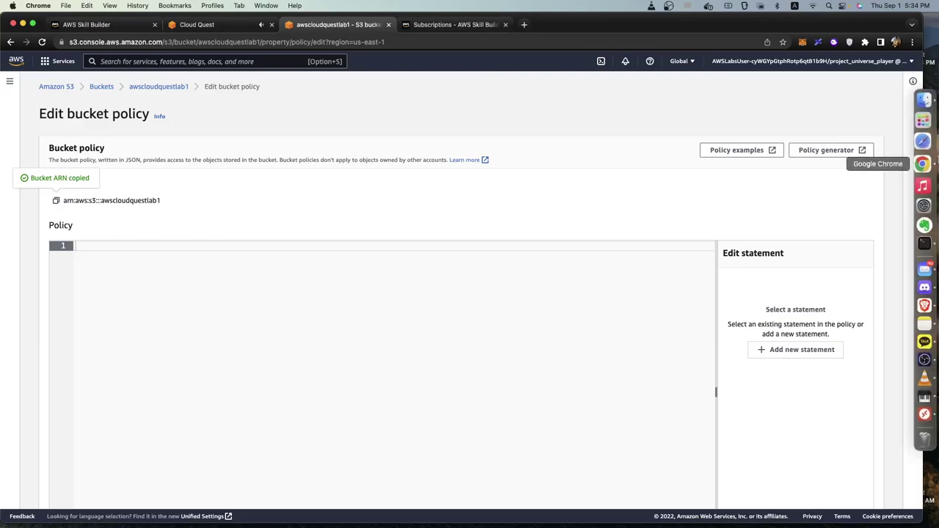
left_click(922, 106)
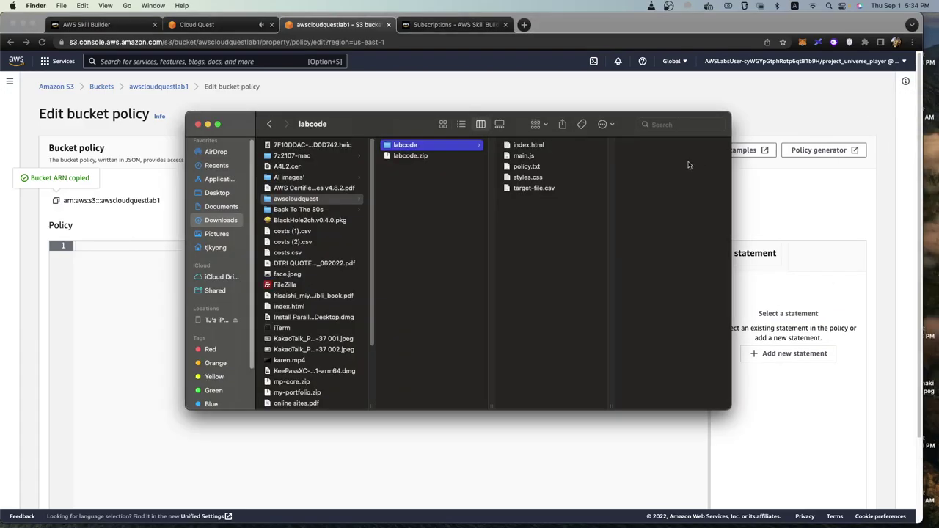
left_click(536, 167)
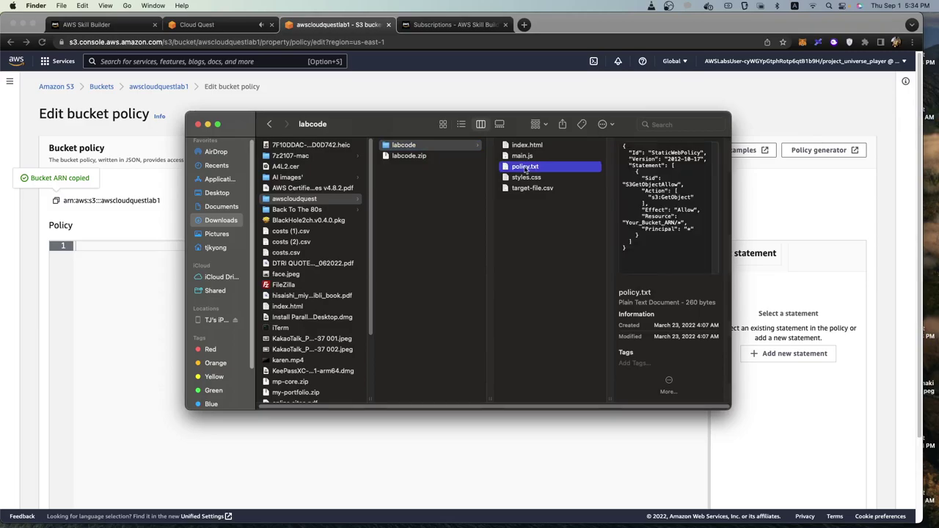
double_click(525, 168)
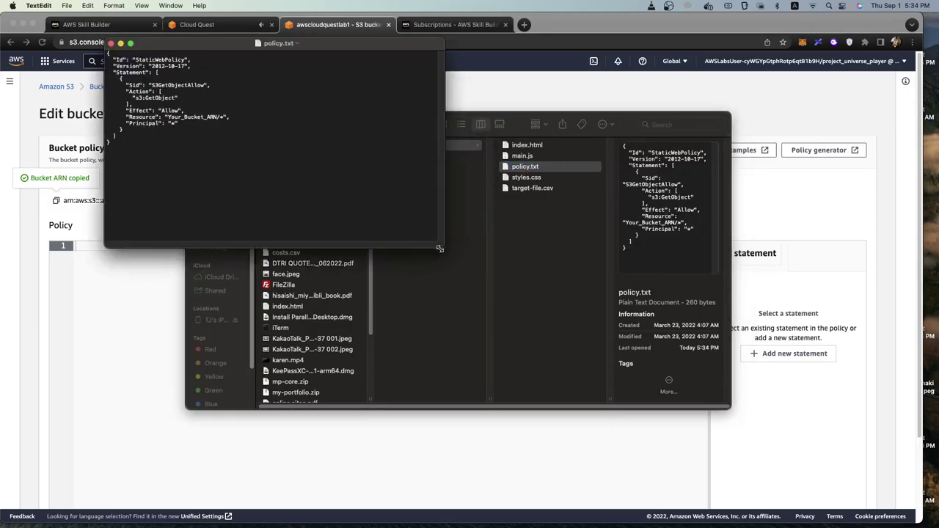
left_click_drag(440, 249, 650, 424)
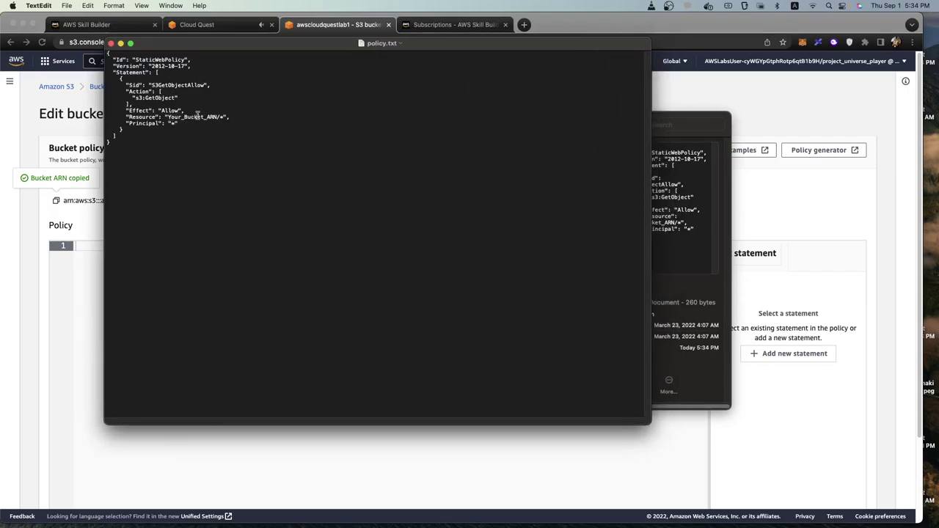
left_click_drag(168, 118, 214, 118)
key("super+v")
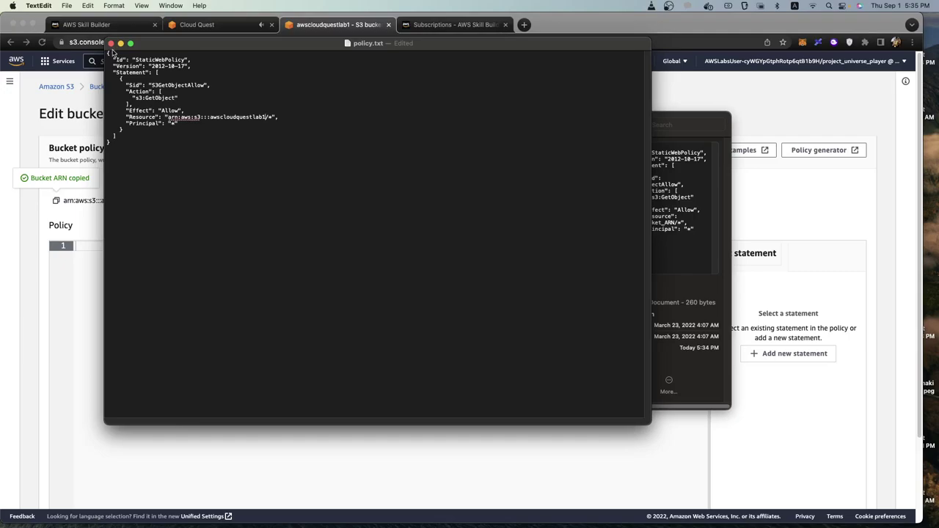
- Copy the entire edited policy from policy.txt and paste it into the bucket policy editor in the S3 console
left_click_drag(163, 144, 96, 50)
key("super+c")
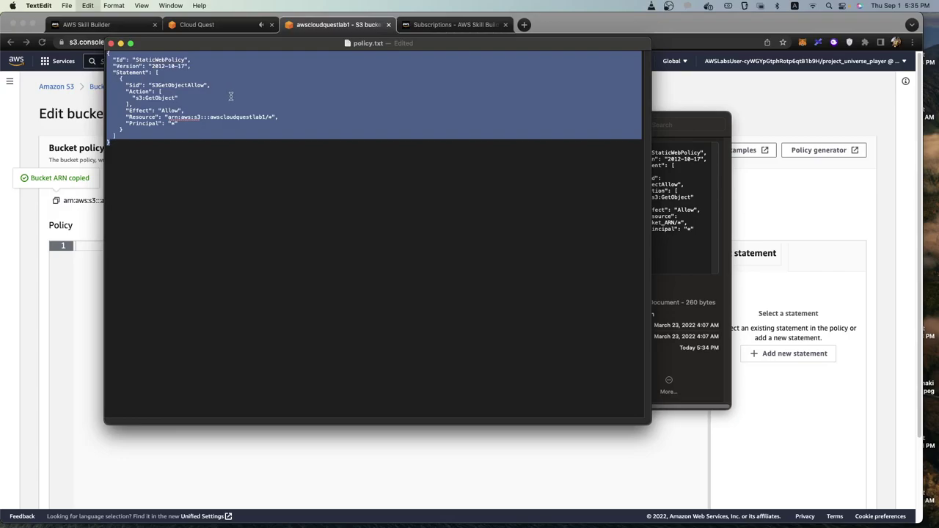
left_click(85, 345)
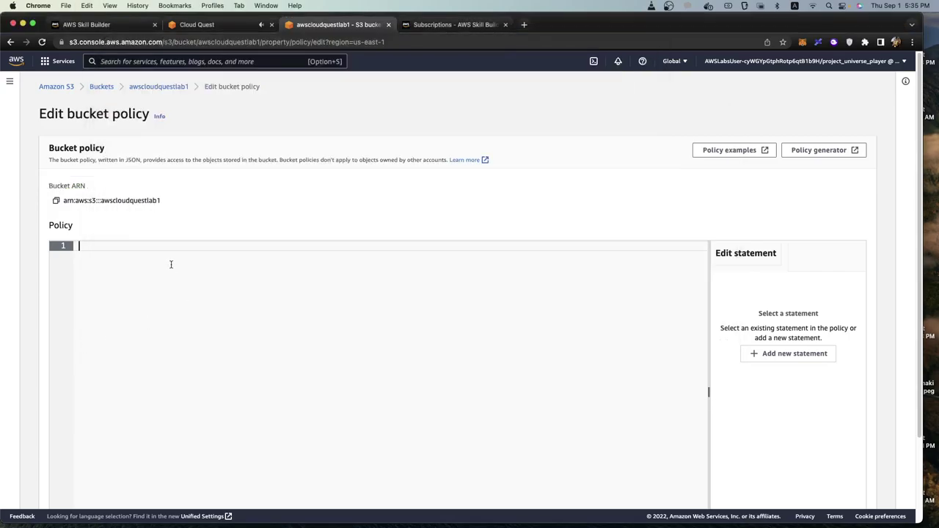
key("super+v")
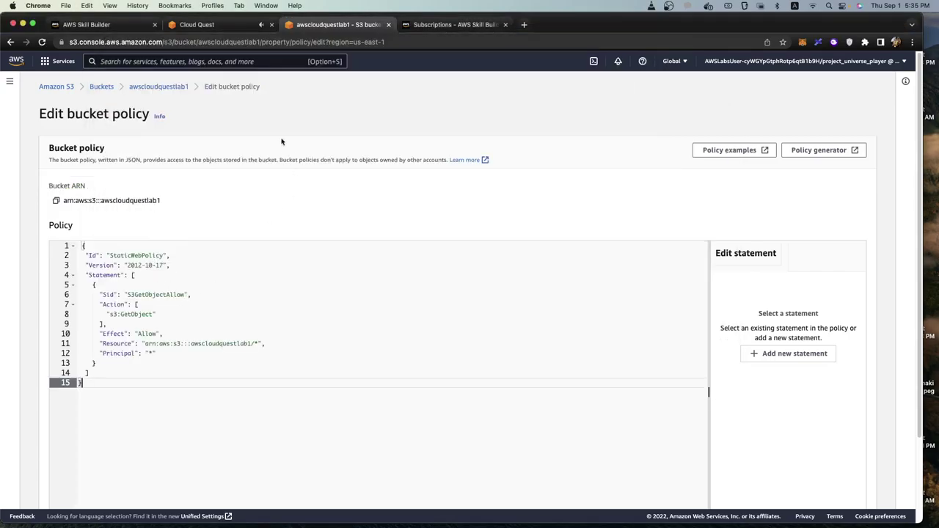
- Advance the Cloud Quest guide to Step 22 and return to the bucket policy editor in the S3 console
left_click(209, 25)
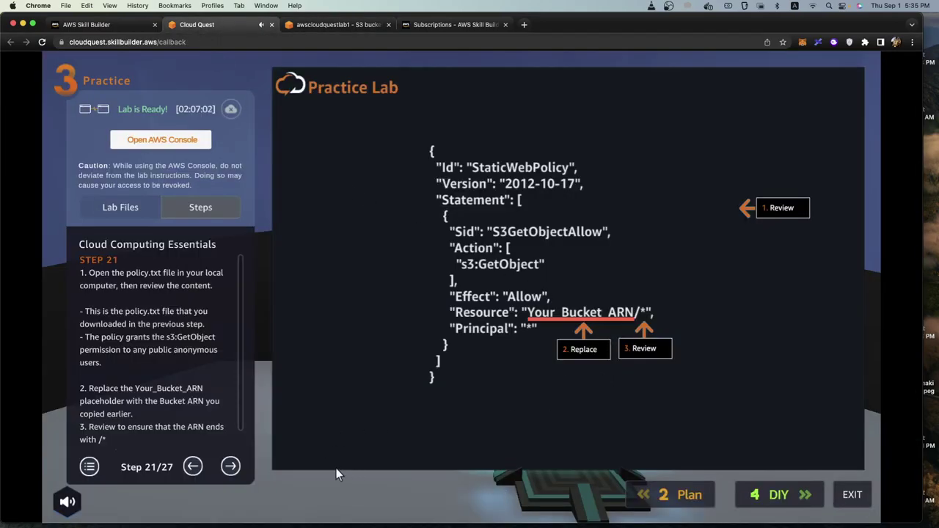
left_click(231, 468)
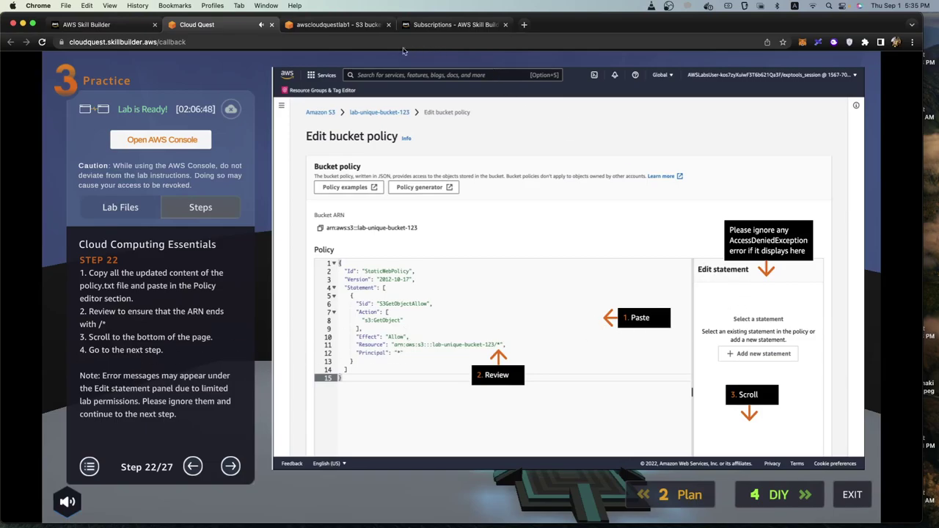
left_click(345, 25)
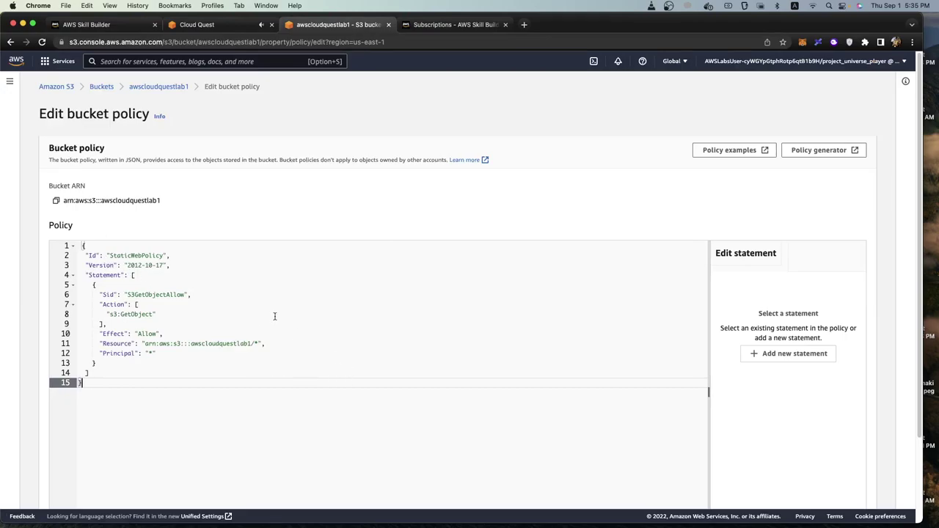
- Review the pasted StaticWebPolicy statement and try to save it as the policy of awscloudquestlab1
scroll(274, 316, "down", 1)
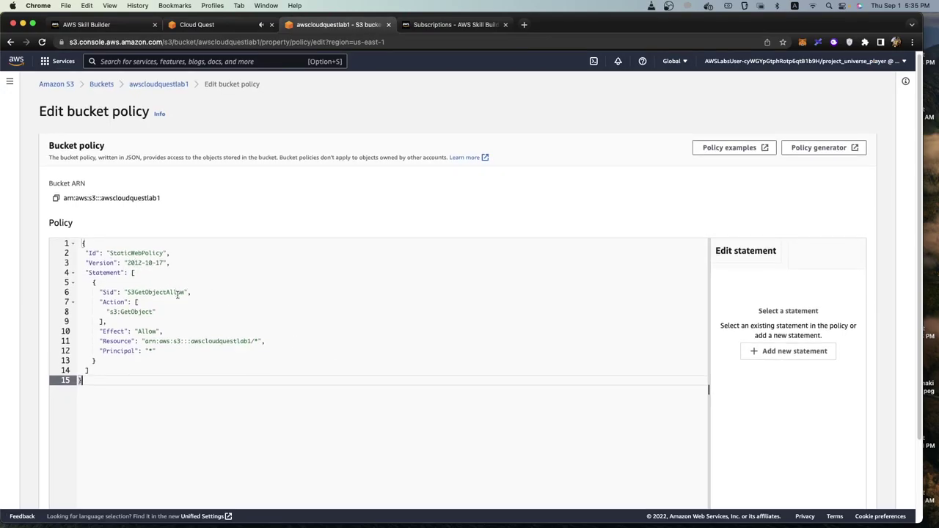
scroll(389, 345, "down", 2)
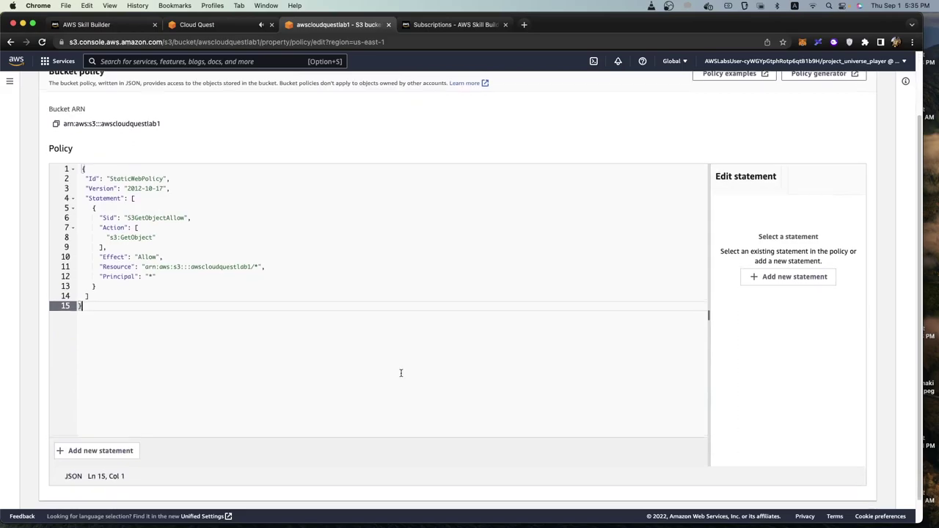
scroll(400, 373, "down", 1)
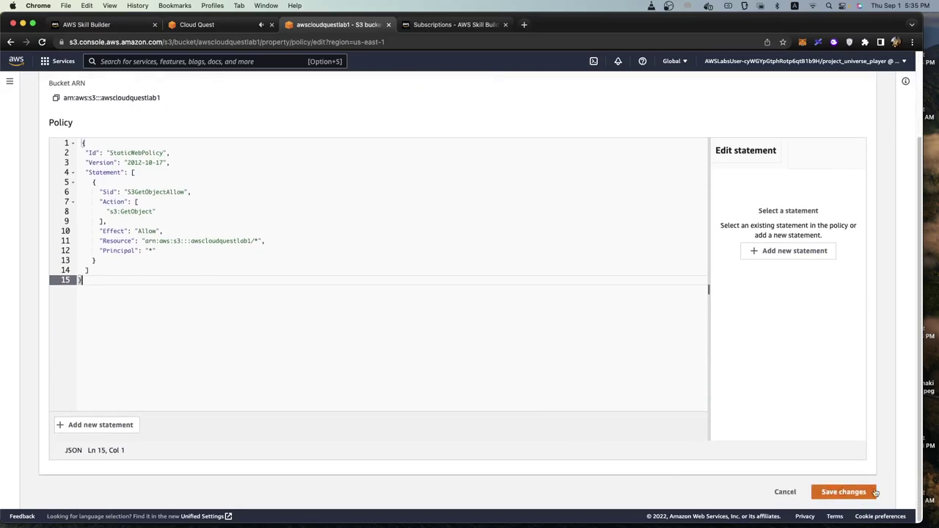
left_click(843, 492)
- Advance the Cloud Quest guide to Step 23 and go back to the S3 bucket policy editor
left_click(218, 25)
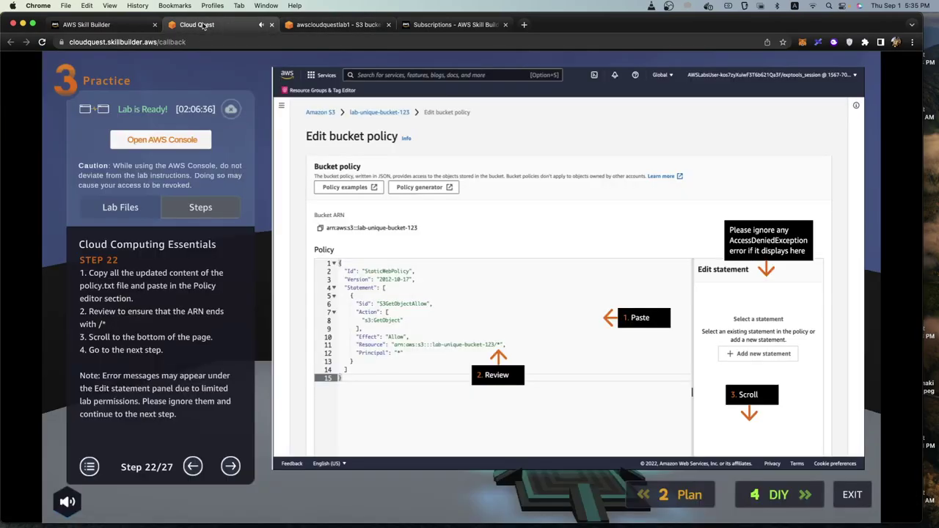
left_click(229, 467)
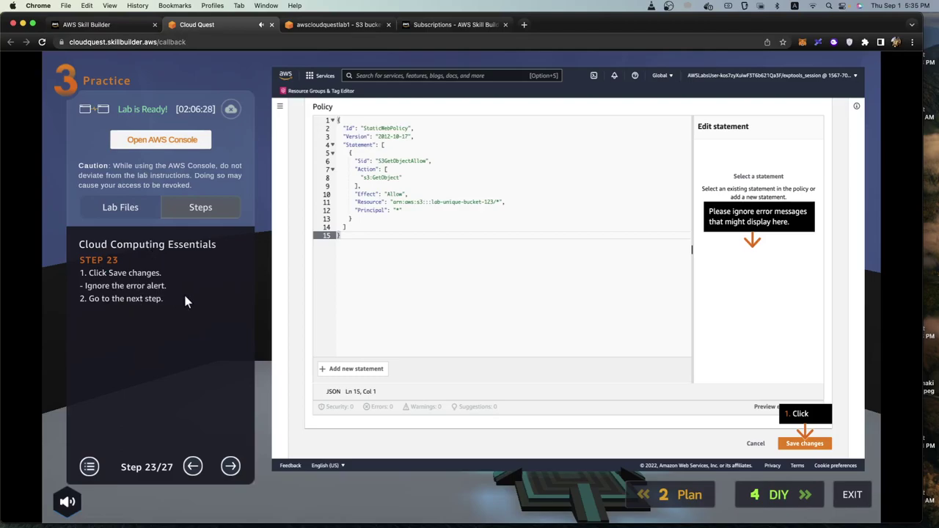
left_click(348, 26)
- Try again to save the bucket policy for awscloudquestlab1
scroll(488, 271, "down", 2)
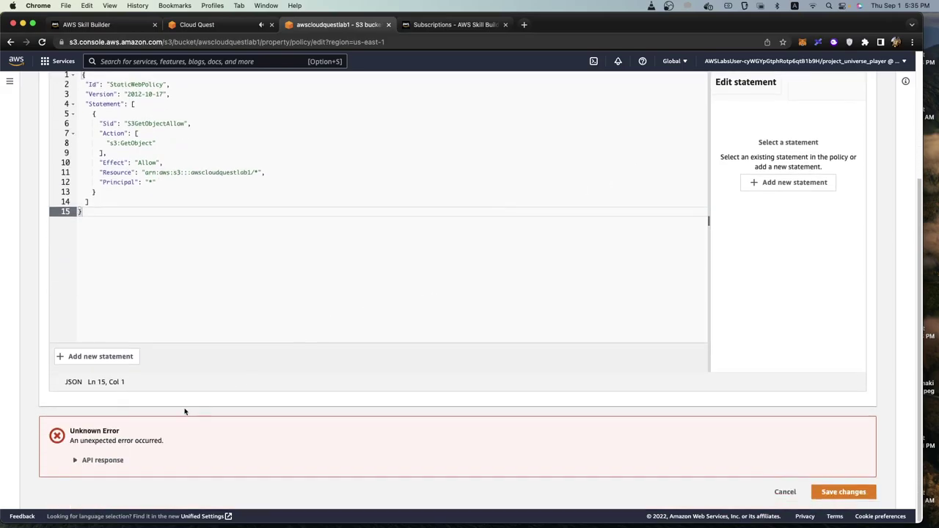
left_click(851, 491)
left_click(861, 494)
- Compare lab Step 23 in Cloud Quest with the policy text and bucket ARN in the S3 policy editor
left_click(225, 25)
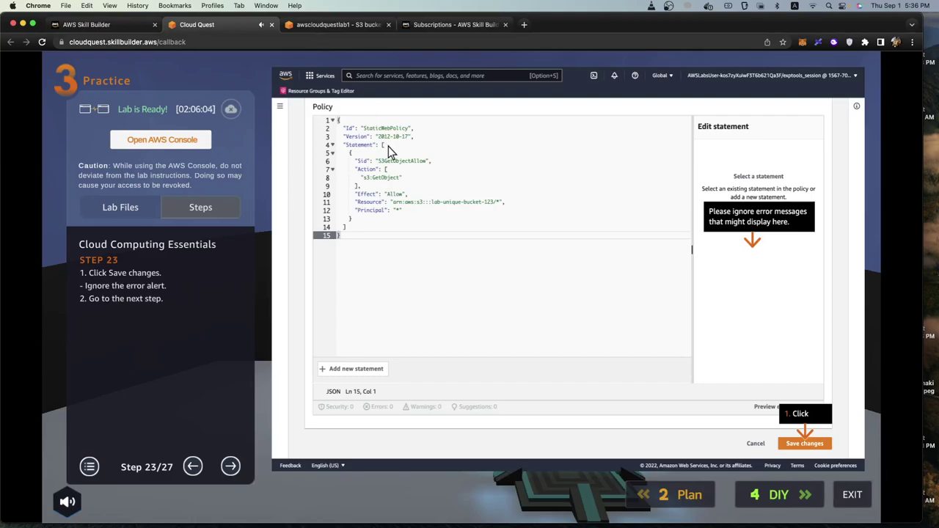
left_click(337, 24)
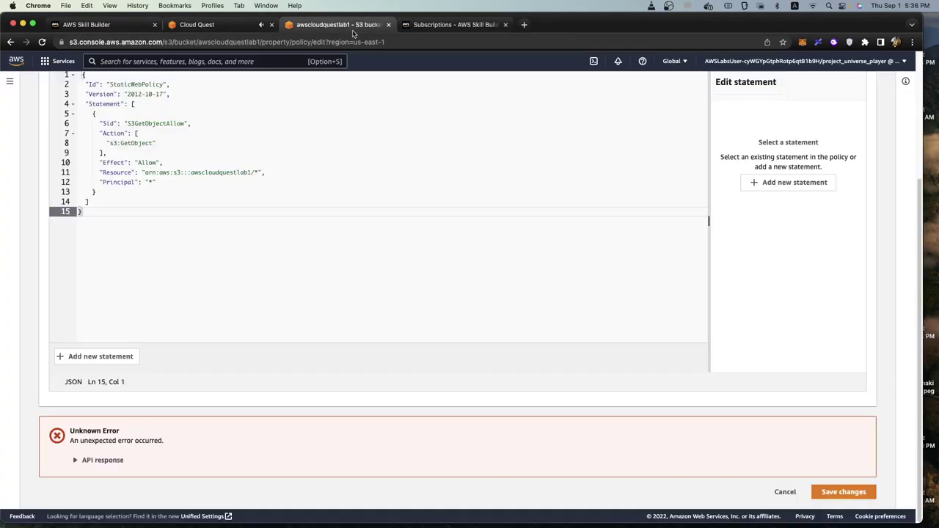
scroll(363, 272, "up", 1)
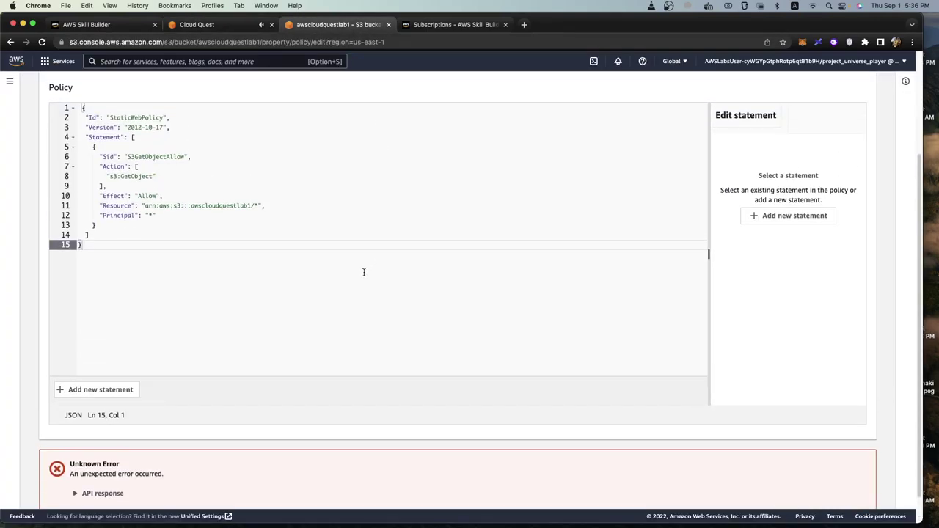
scroll(114, 397, "down", 1)
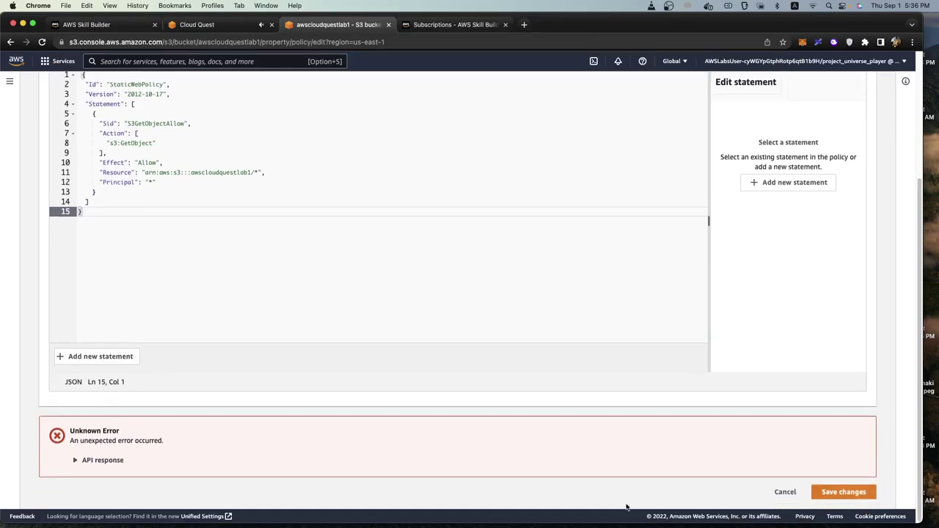
scroll(771, 339, "up", 3)
scroll(560, 216, "up", 2)
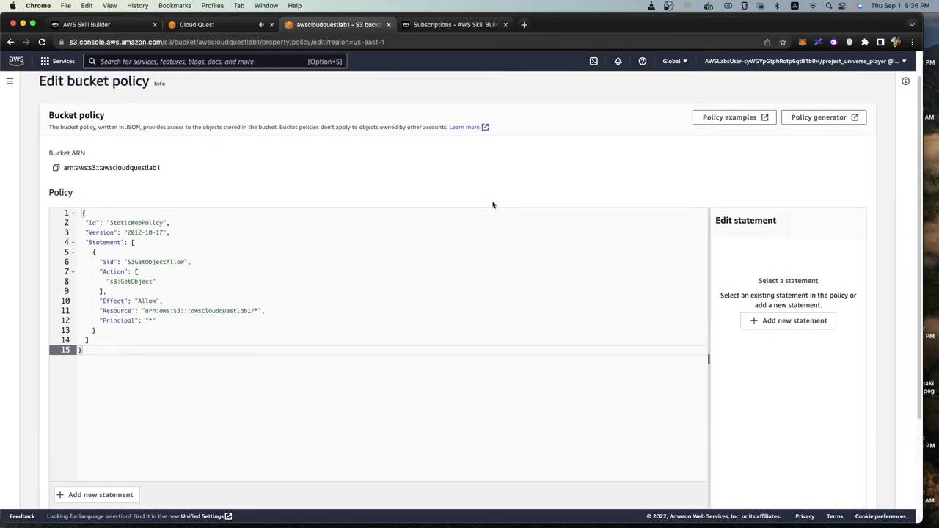
scroll(499, 294, "down", 4)
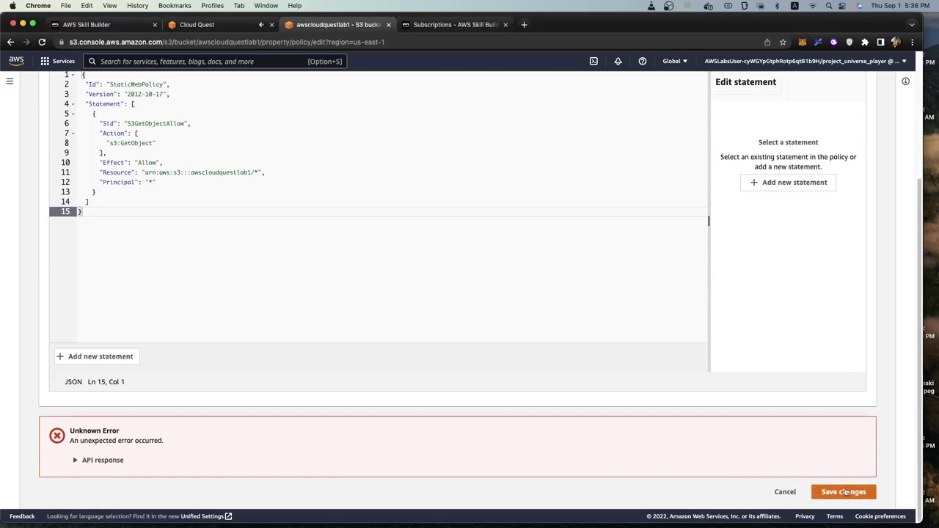
- Recheck lab Step 23 in Cloud Quest, then retry saving the unchanged bucket policy in the S3 console
left_click(230, 27)
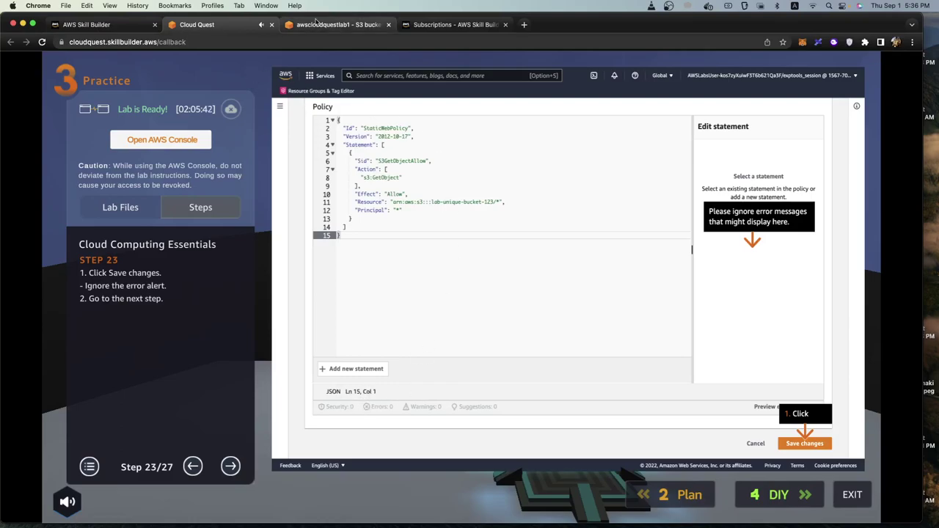
left_click(342, 27)
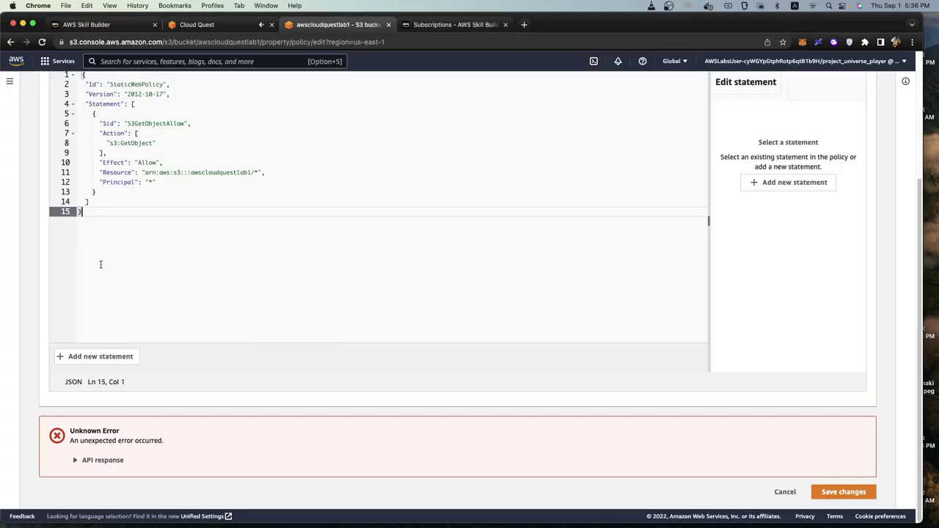
scroll(144, 226, "up", 1)
scroll(144, 226, "up", 1)
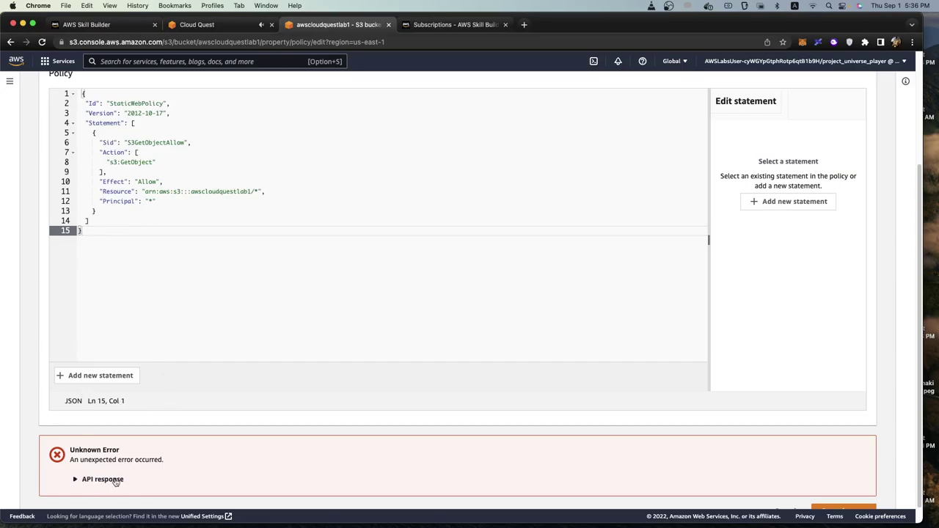
scroll(514, 477, "down", 1)
left_click(833, 499)
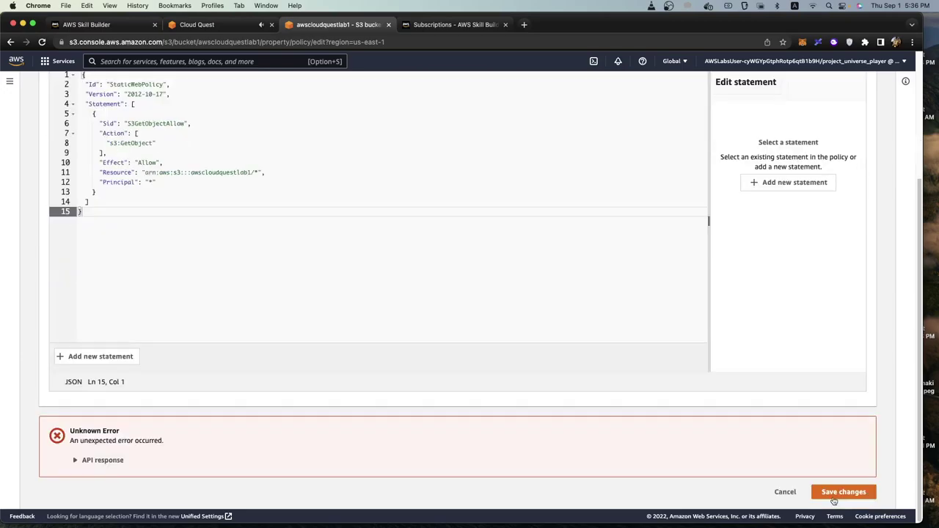
left_click(836, 493)
scroll(404, 339, "up", 4)
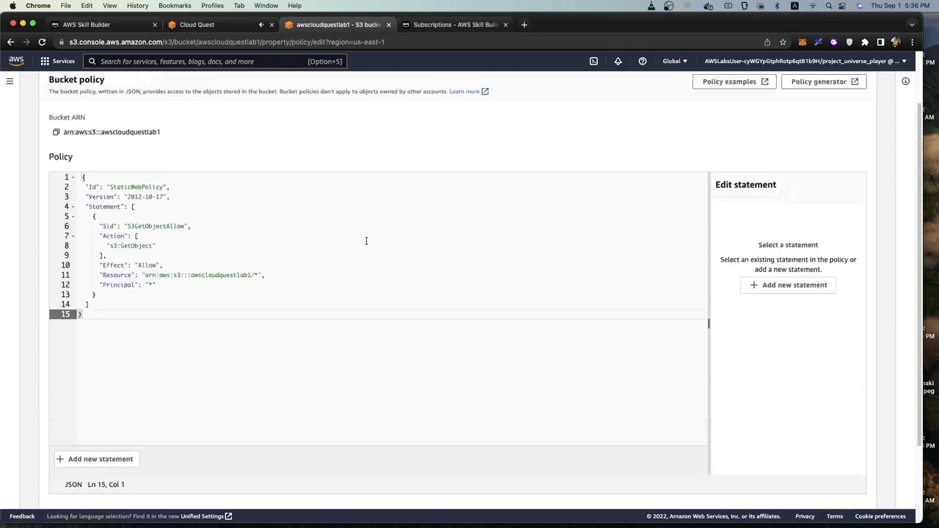
- Preview Step 24 of the Cloud Quest guide, then go back to Step 23 and return to the S3 policy editor
left_click(225, 26)
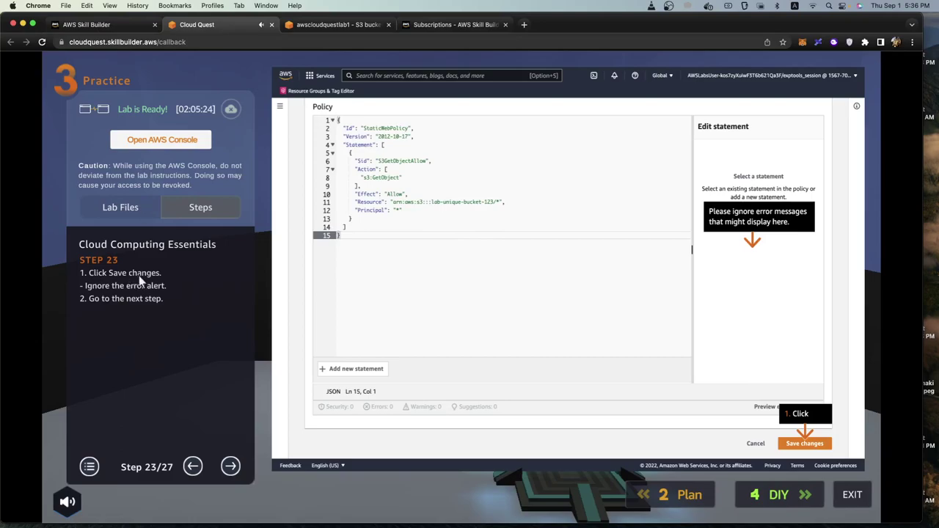
left_click(230, 466)
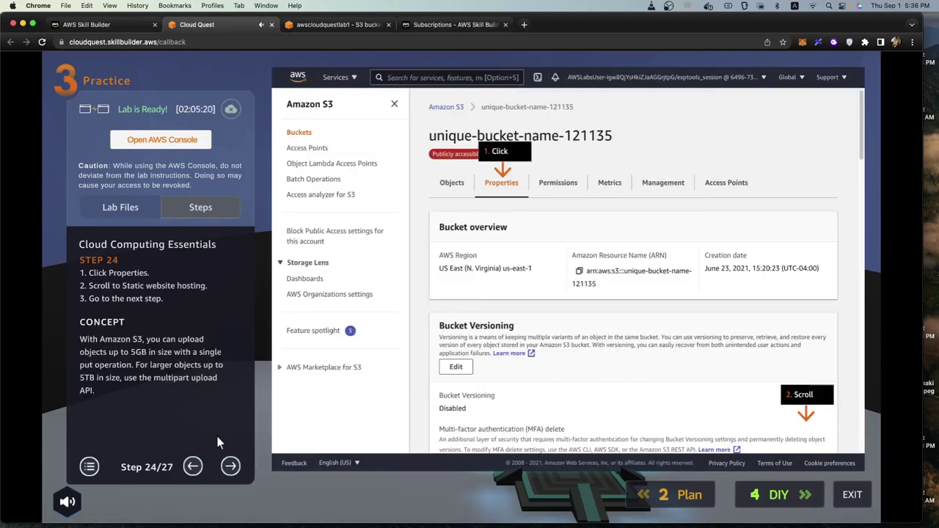
left_click(192, 466)
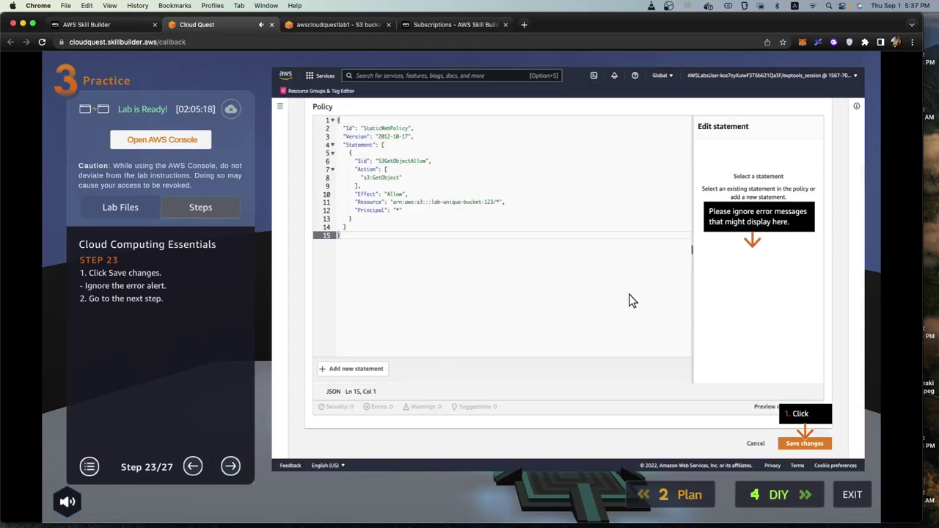
left_click(338, 29)
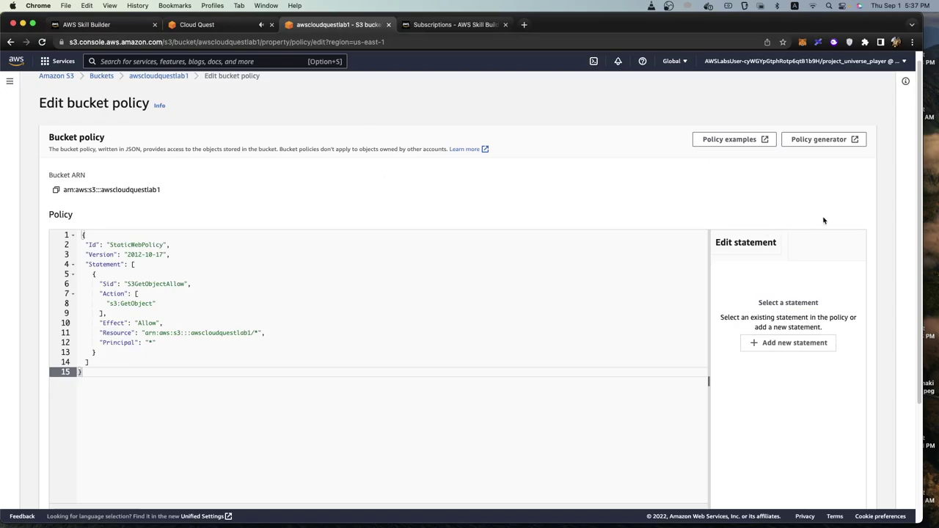
- Cut the whole policy text, paste it back into the editor, and save the bucket policy for awscloudquestlab1
scroll(770, 198, "down", 4)
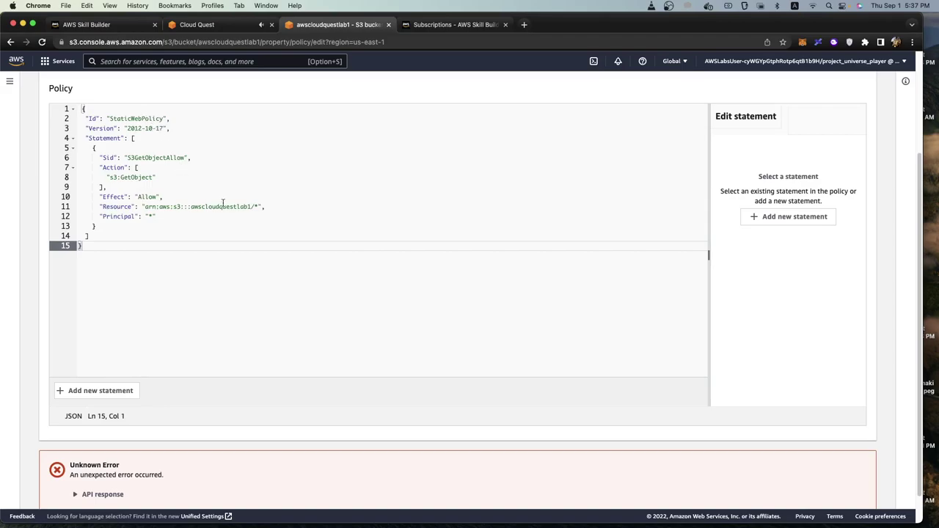
scroll(145, 223, "down", 1)
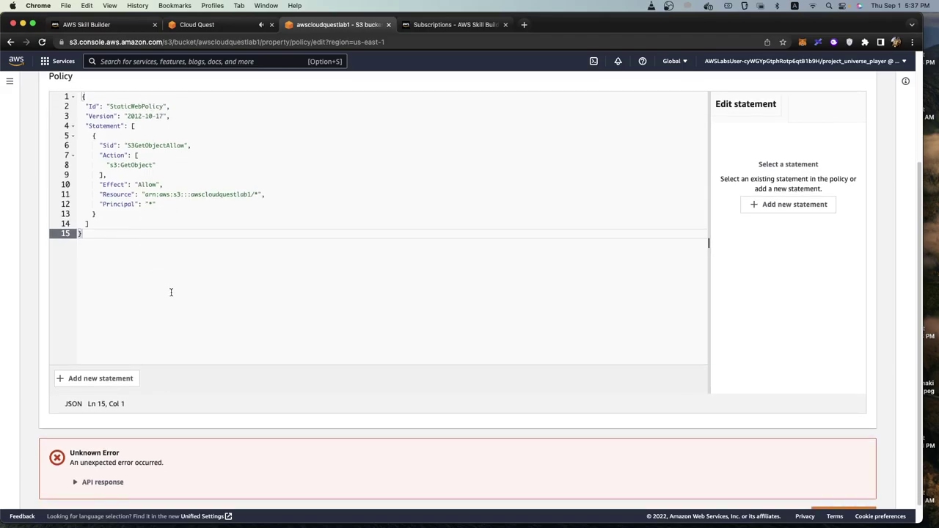
left_click_drag(176, 279, 81, 94)
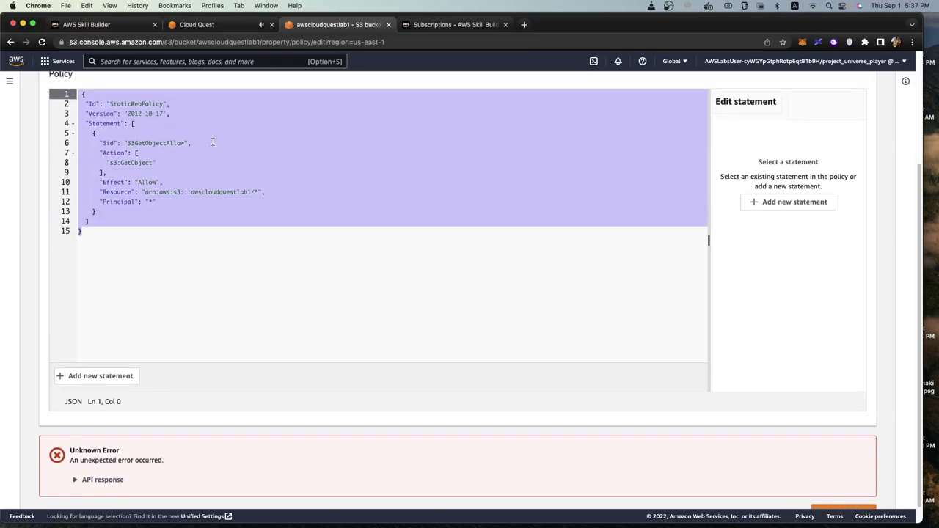
scroll(237, 160, "up", 3)
key("super+x")
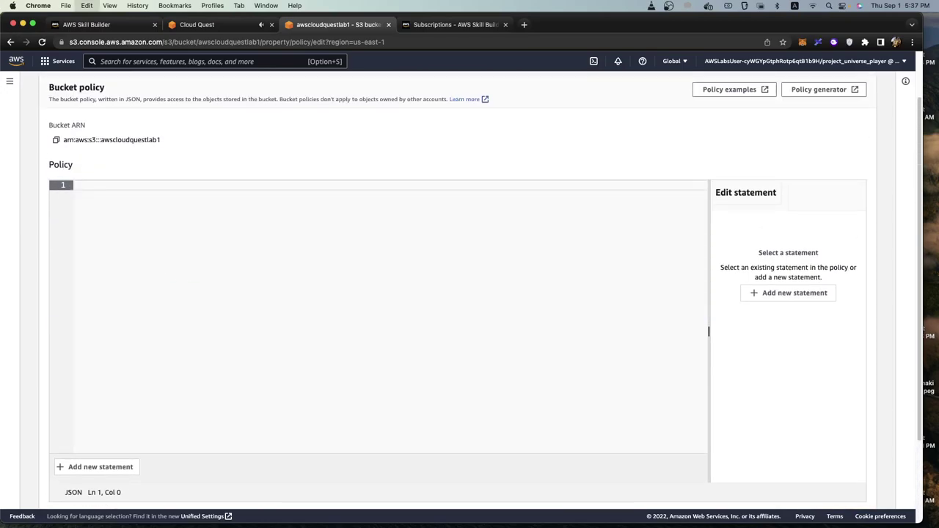
key("super+v")
scroll(783, 470, "down", 1)
scroll(783, 470, "down", 3)
left_click(843, 494)
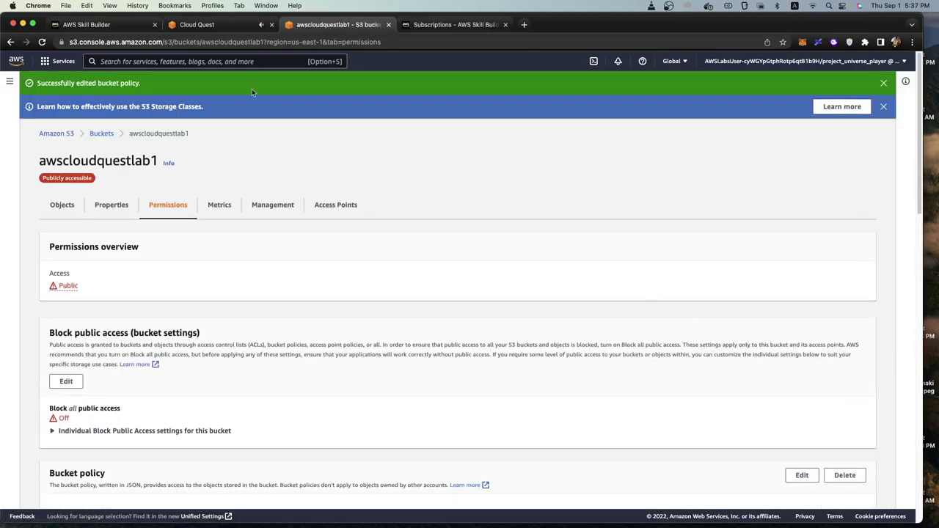
- Switch to Cloud Quest and advance the lab guide through Step 24 to Step 25
left_click(207, 26)
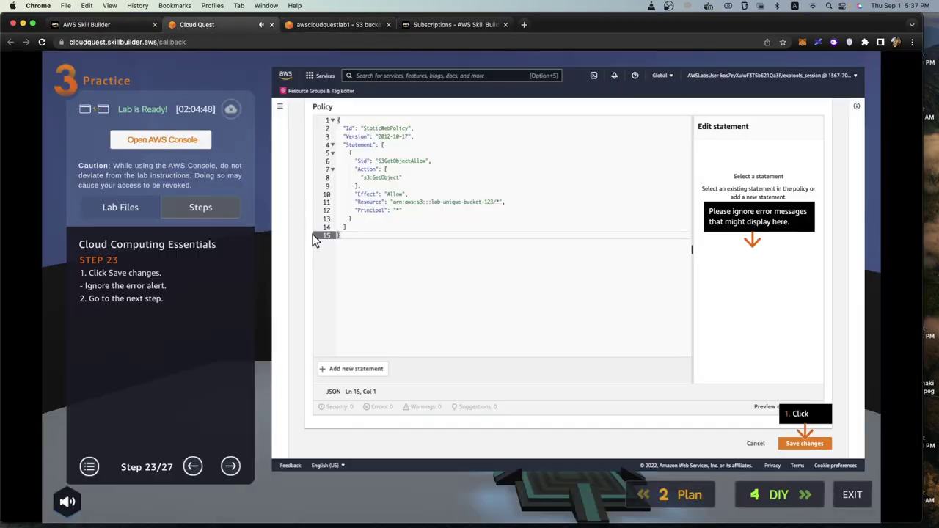
left_click(232, 466)
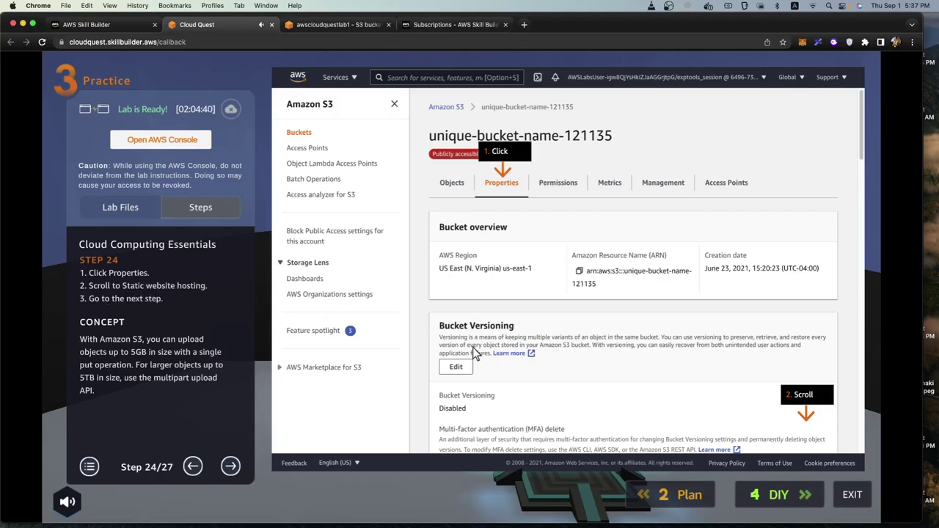
left_click(231, 467)
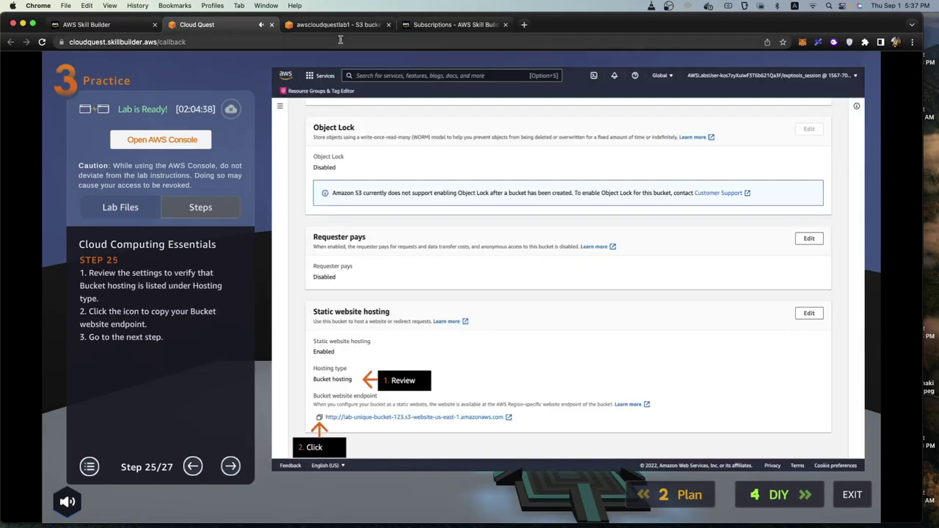
- In the S3 console, review the static website hosting properties of awscloudquestlab1 and copy the bucket website endpoint
left_click(337, 25)
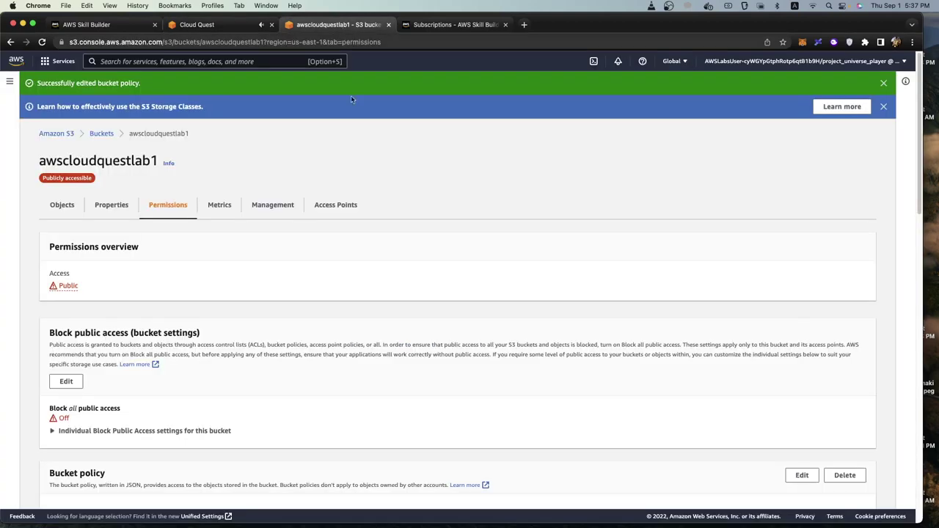
left_click(124, 210)
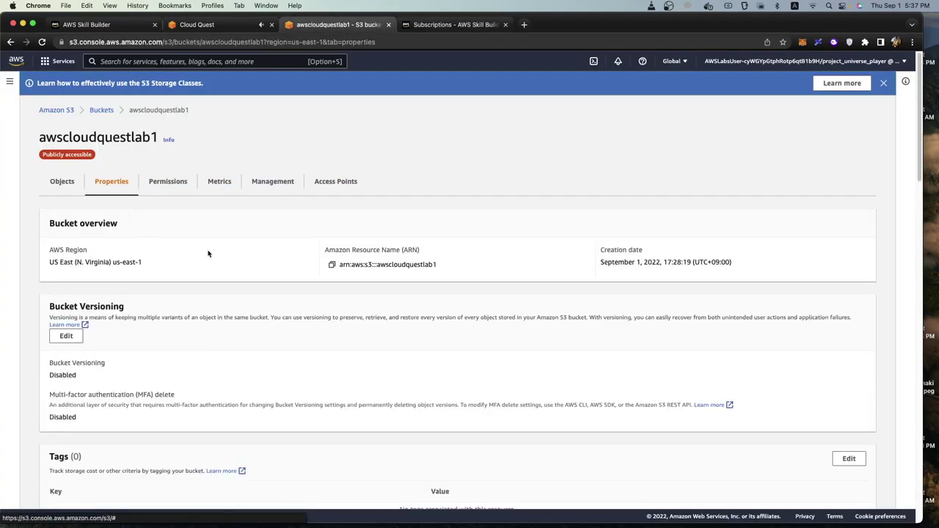
scroll(207, 254, "down", 15)
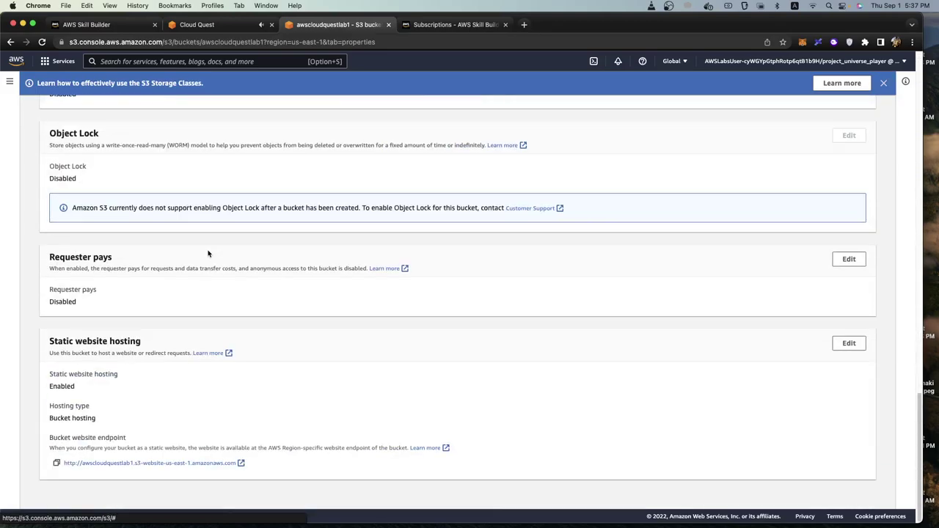
left_click(197, 27)
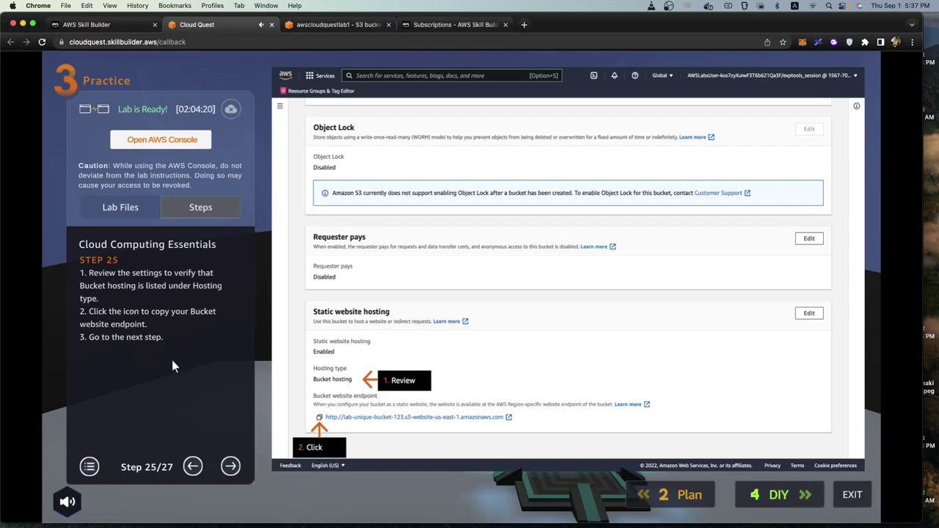
left_click(334, 24)
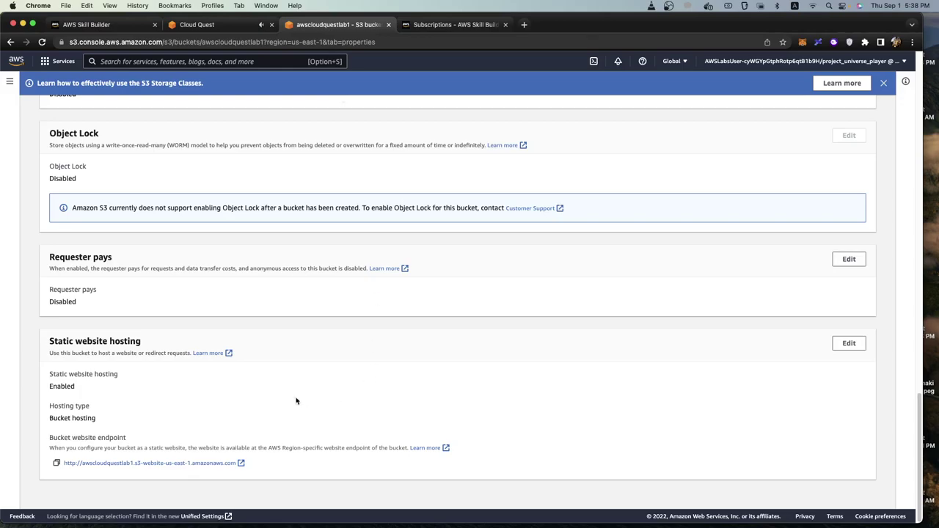
left_click(57, 463)
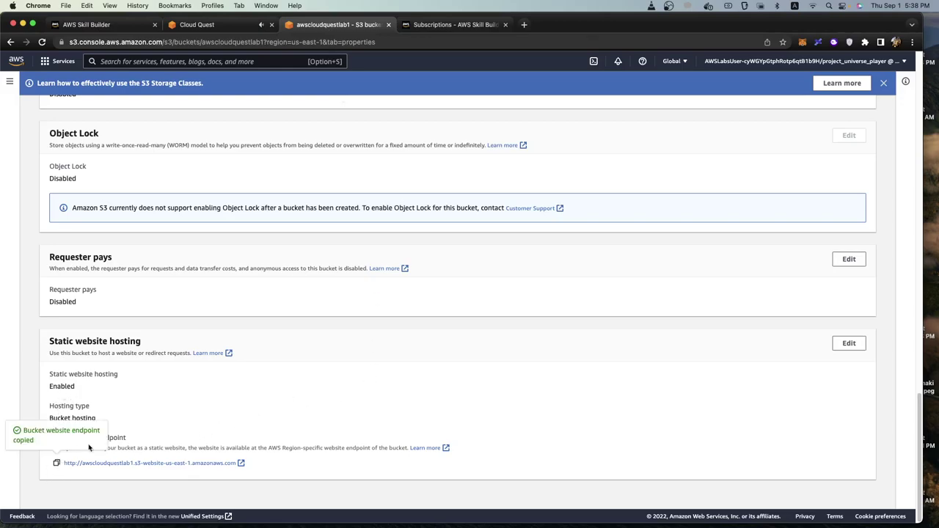
- Advance the Cloud Quest guide to Step 26, then load the copied bucket website endpoint in the Subscriptions browser tab
left_click(232, 26)
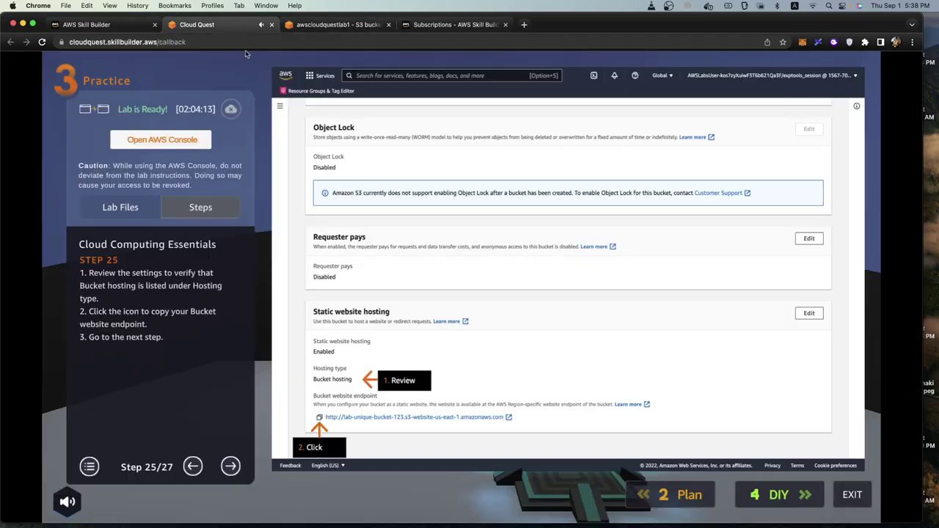
left_click(230, 467)
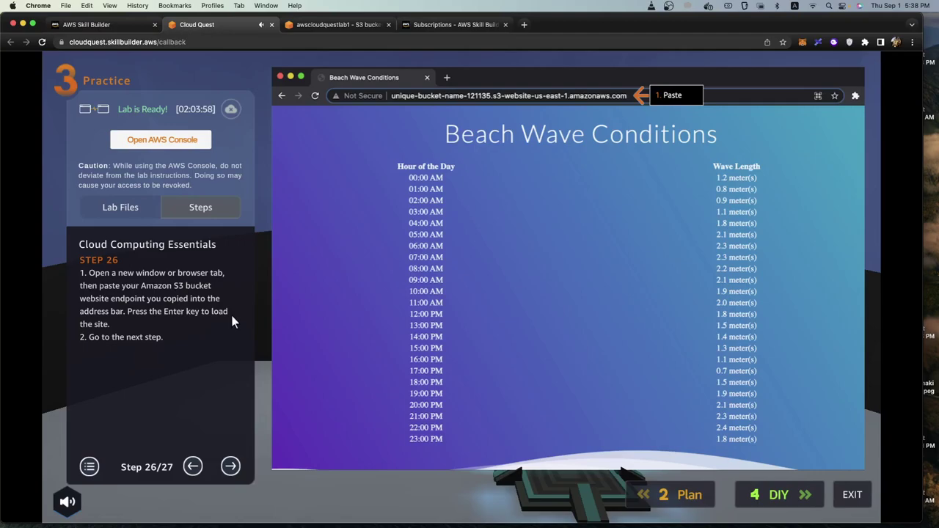
left_click(480, 25)
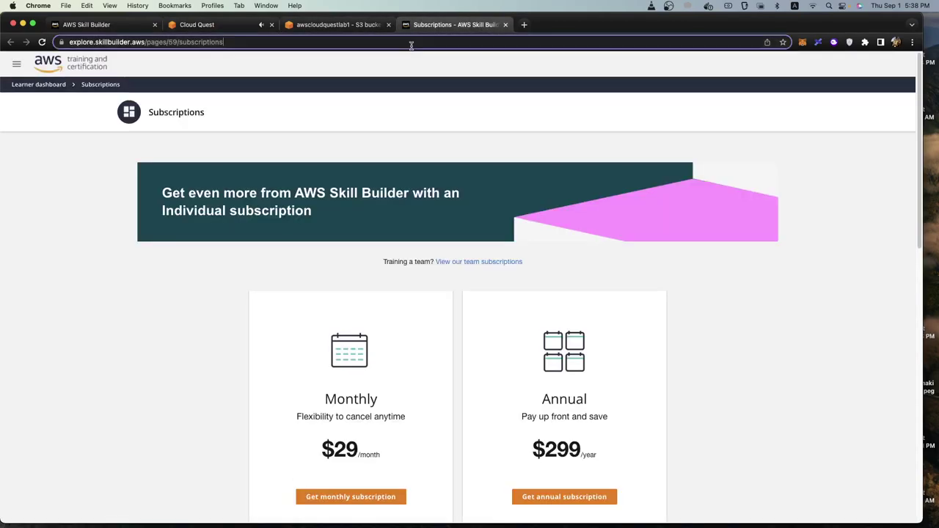
key("ctrl+v")
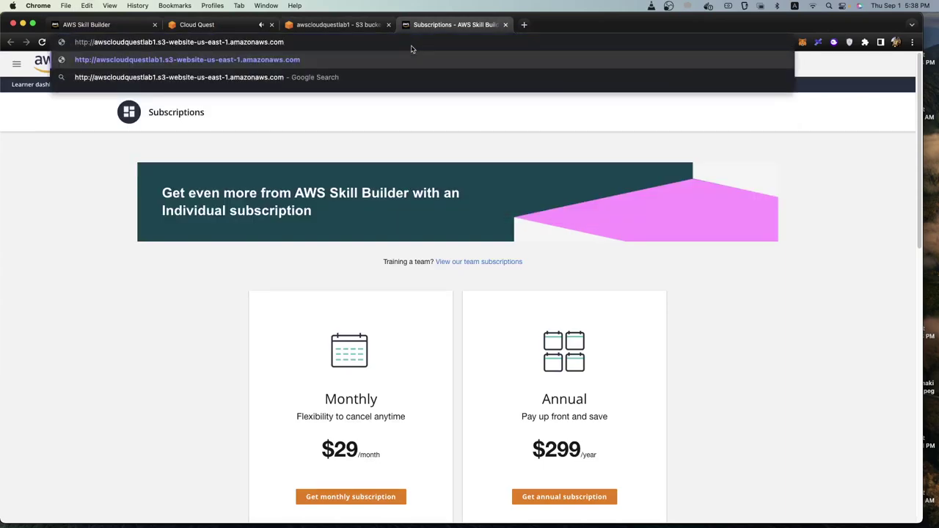
key("Return")
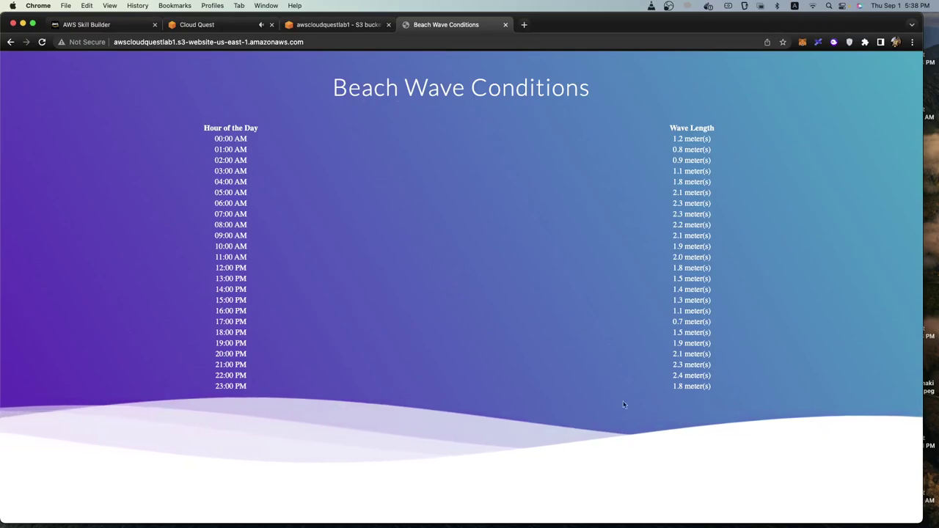
left_click_drag(623, 400, 242, 126)
left_click(461, 216)
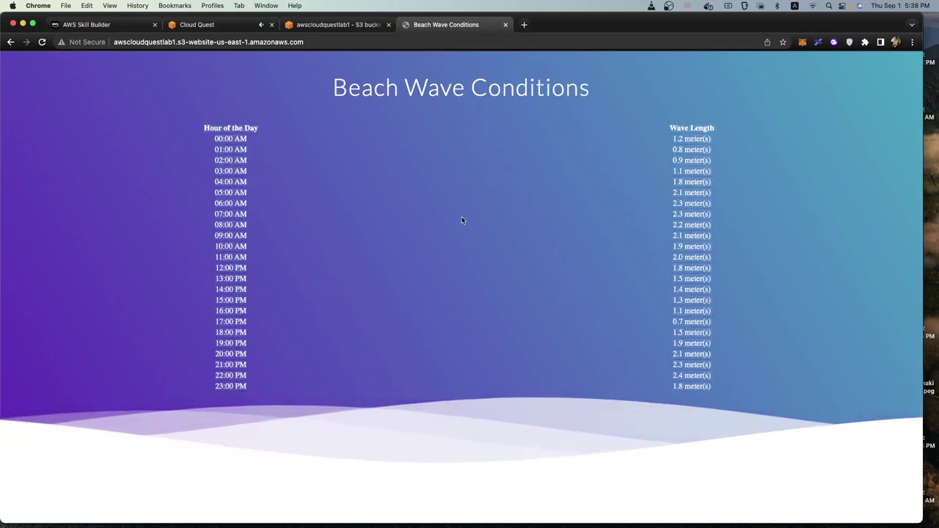
- Return to Cloud Quest, advance the guide to Step 27, and open the DIY section's bucket name field for entry
left_click(202, 24)
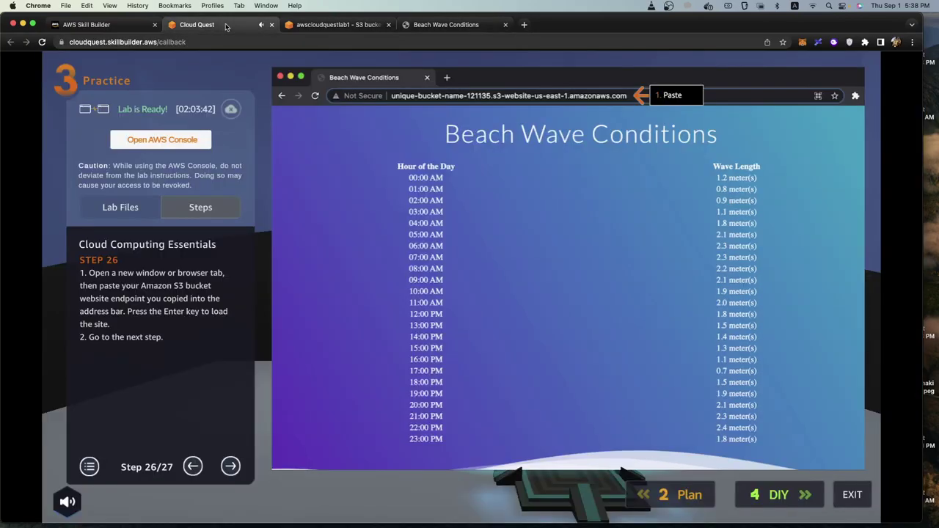
left_click(230, 467)
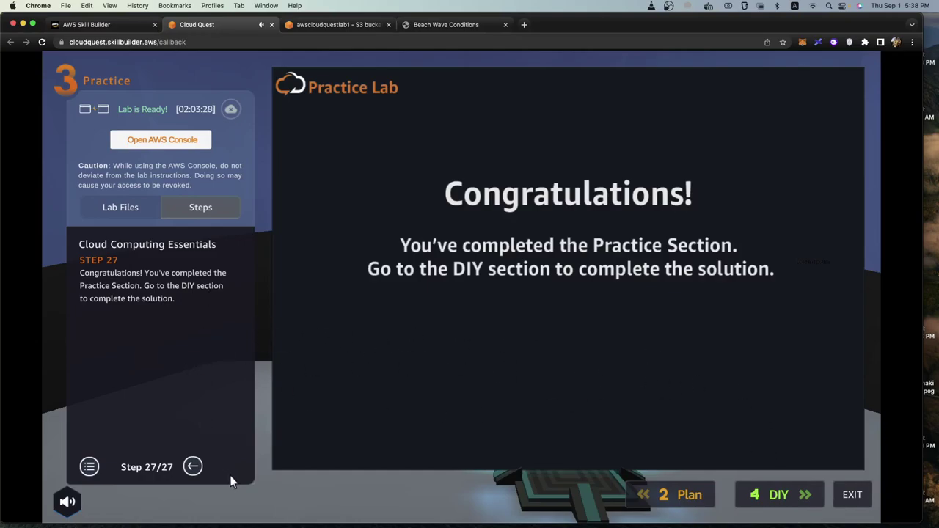
left_click(784, 498)
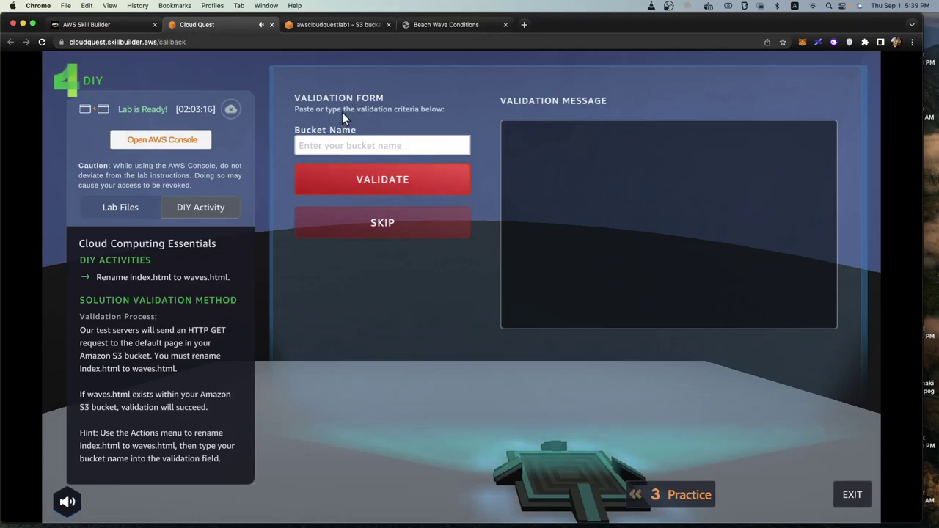
left_click(328, 144)
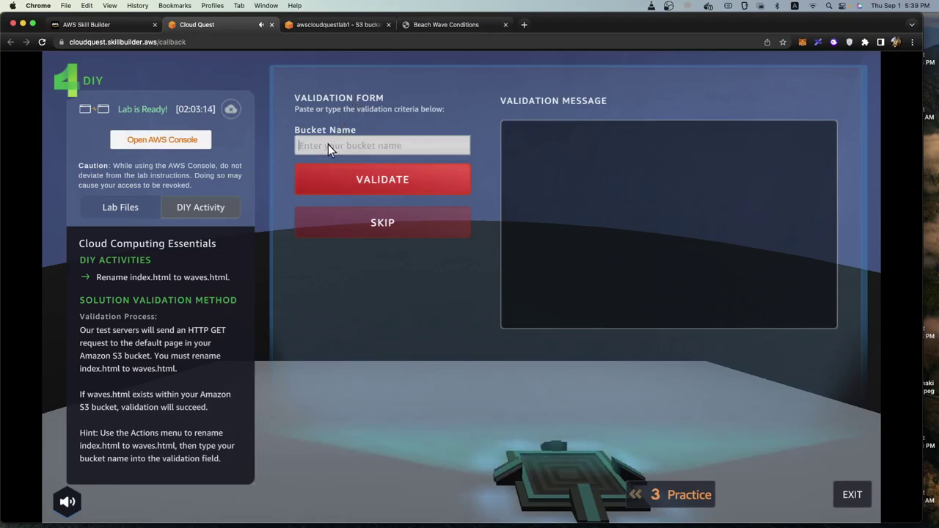